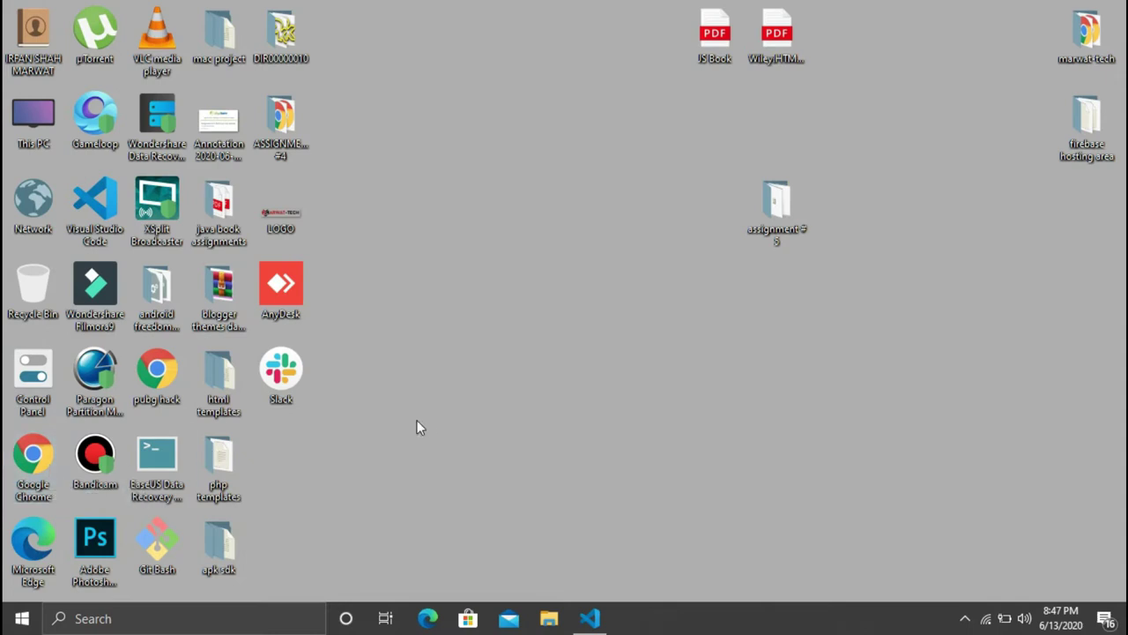
Launch Chrome and go to the Freenom website.
double_click(29, 458)
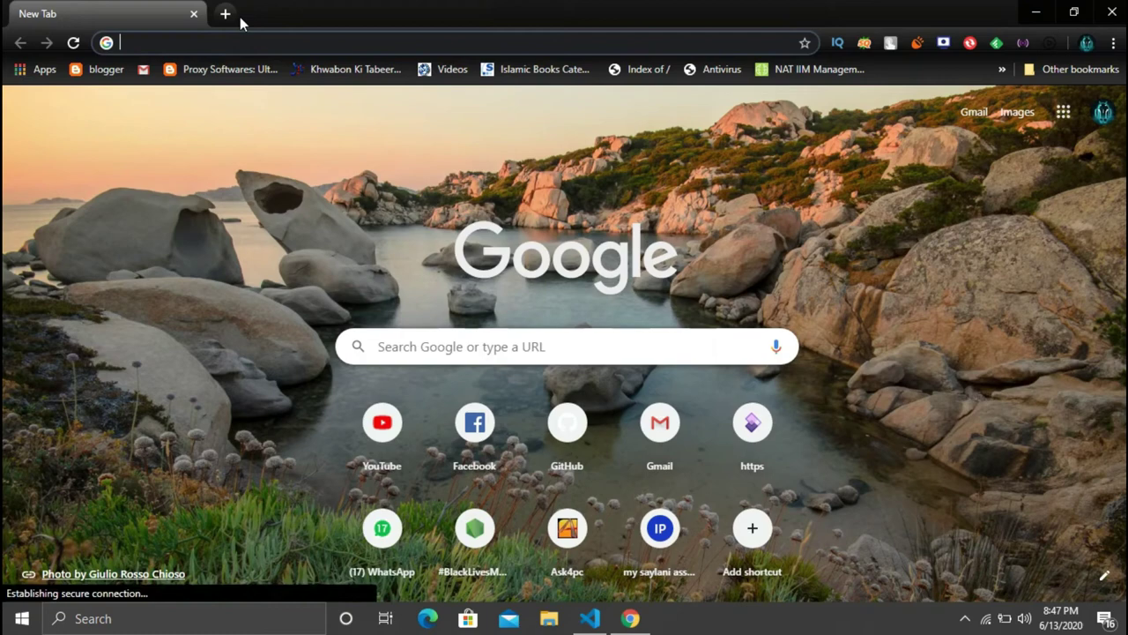
text(free)
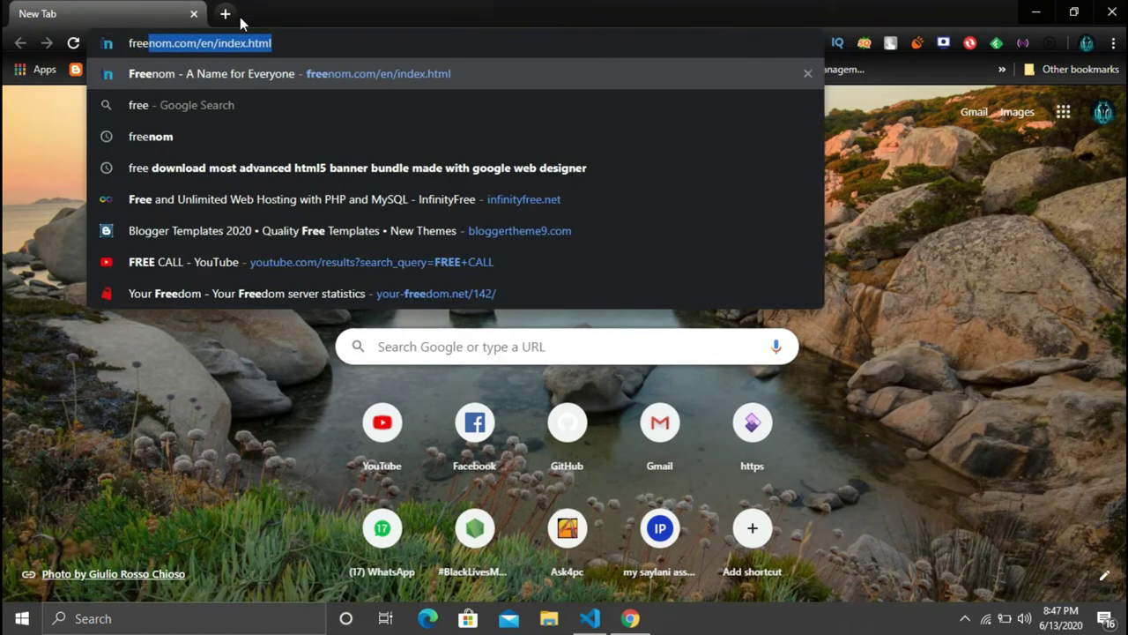
key(Return)
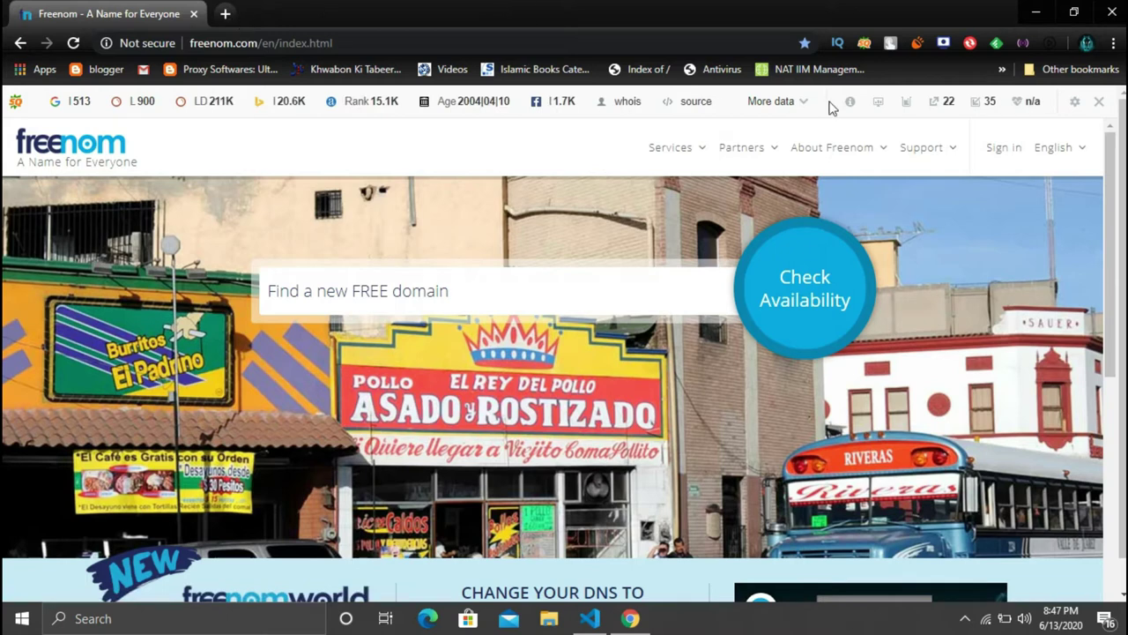
Hide the SEO toolbar for this site and search Freenom for Marwat-Tech.
click(1099, 102)
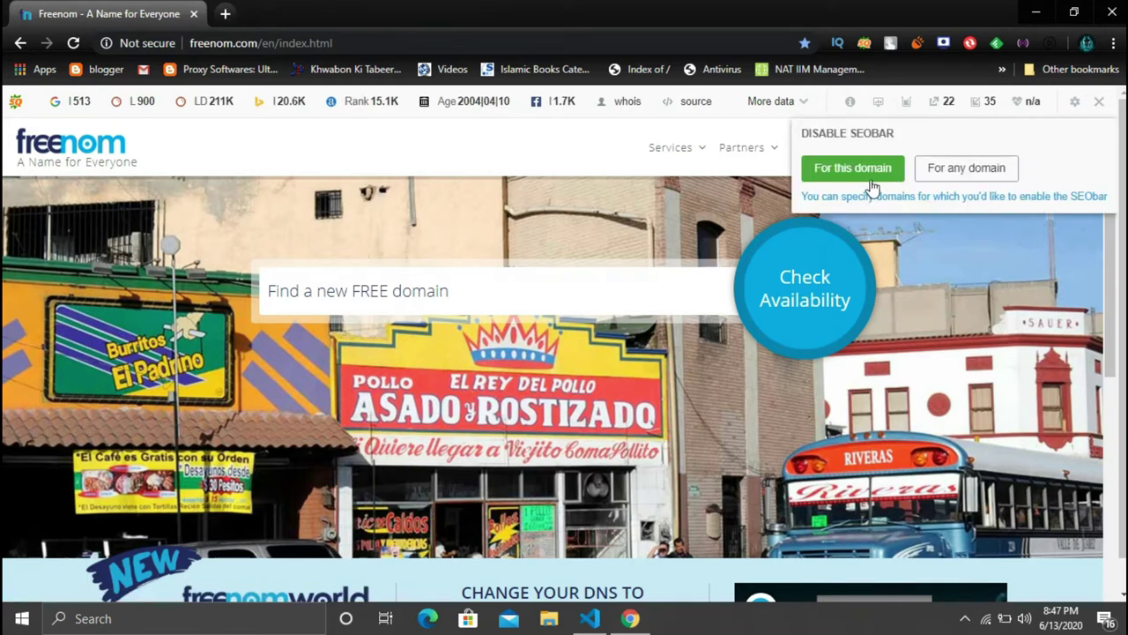
click(871, 185)
click(459, 249)
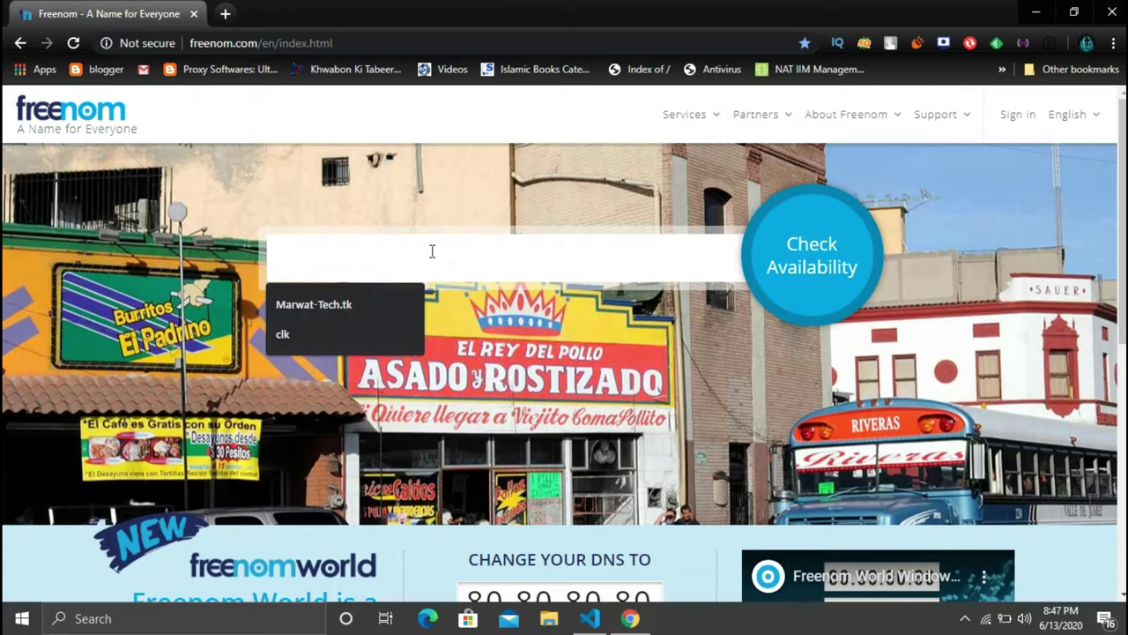
click(349, 302)
key(BackSpace)
key(BackSpace)
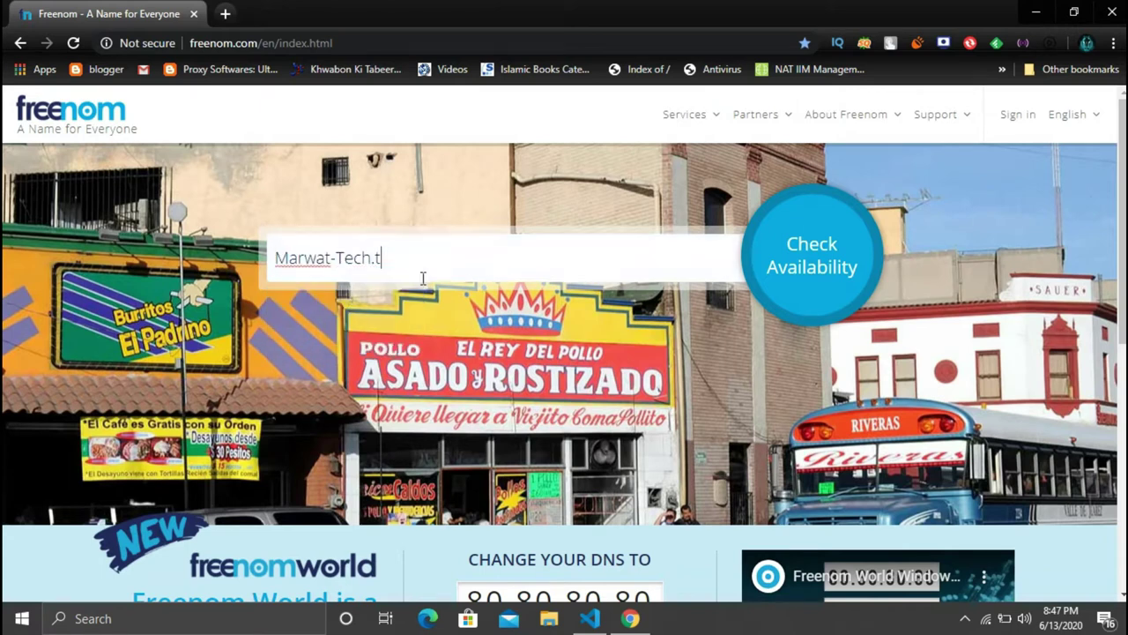
key(BackSpace)
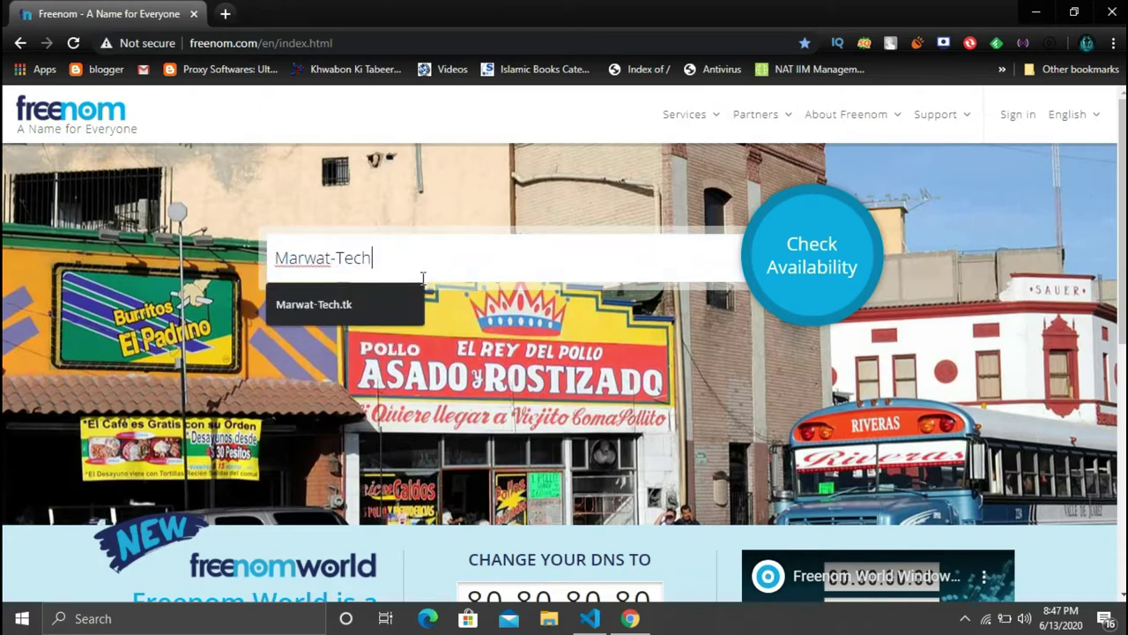
key(Return)
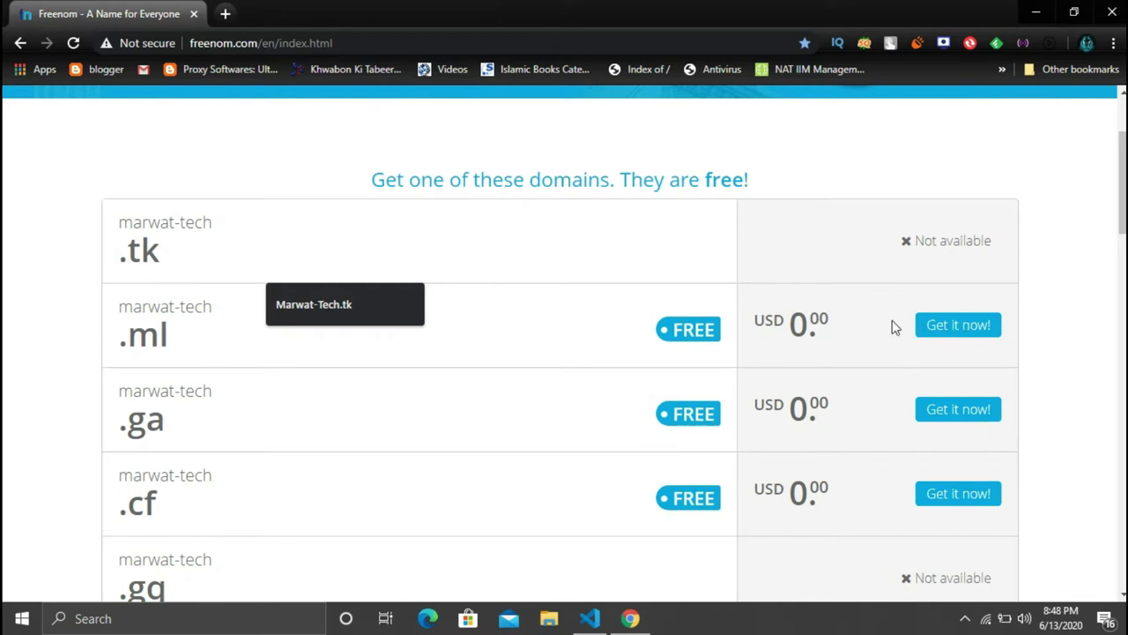
Try claiming the free marwat-tech.ml domain from the results list.
scroll(387, 407, down, 2)
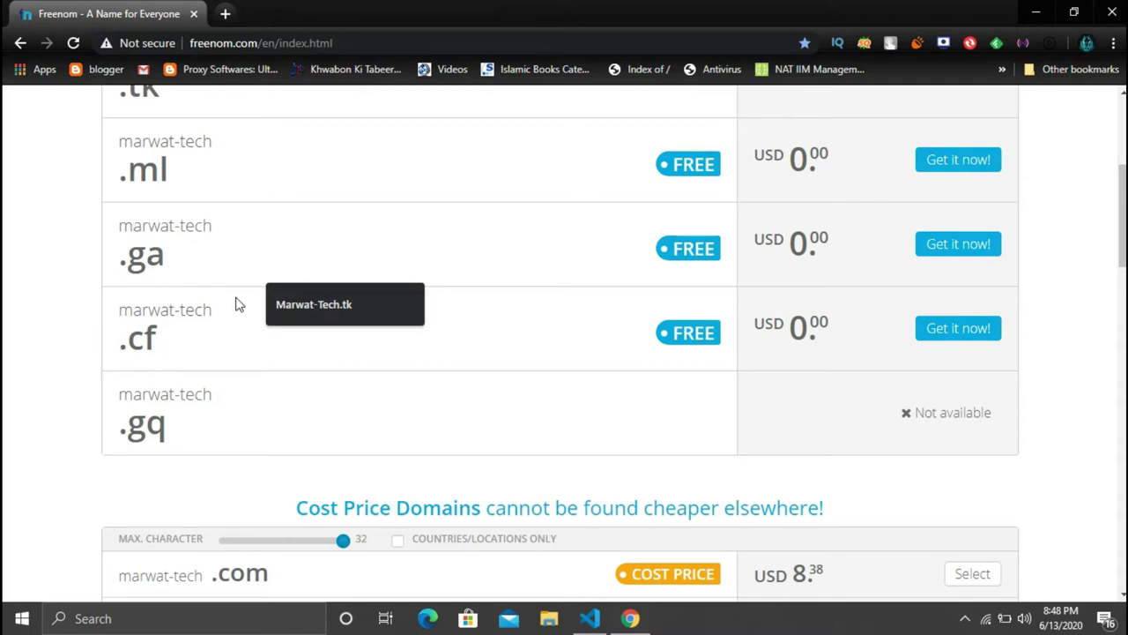
scroll(267, 356, up, 1)
scroll(266, 356, up, 2)
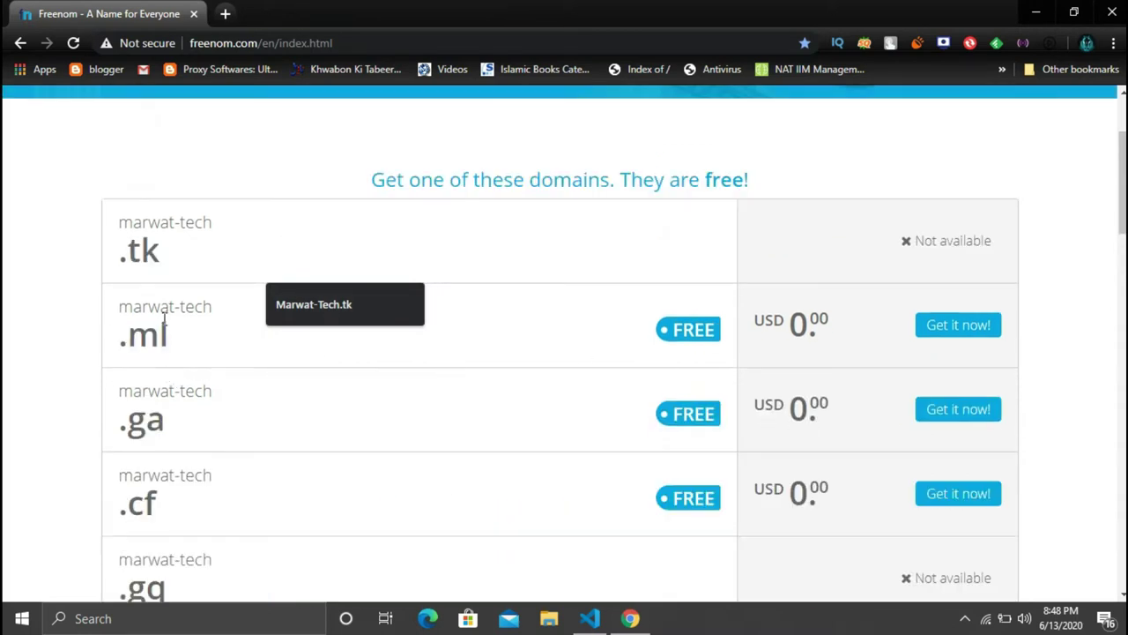
drag(121, 309, 209, 335)
click(189, 350)
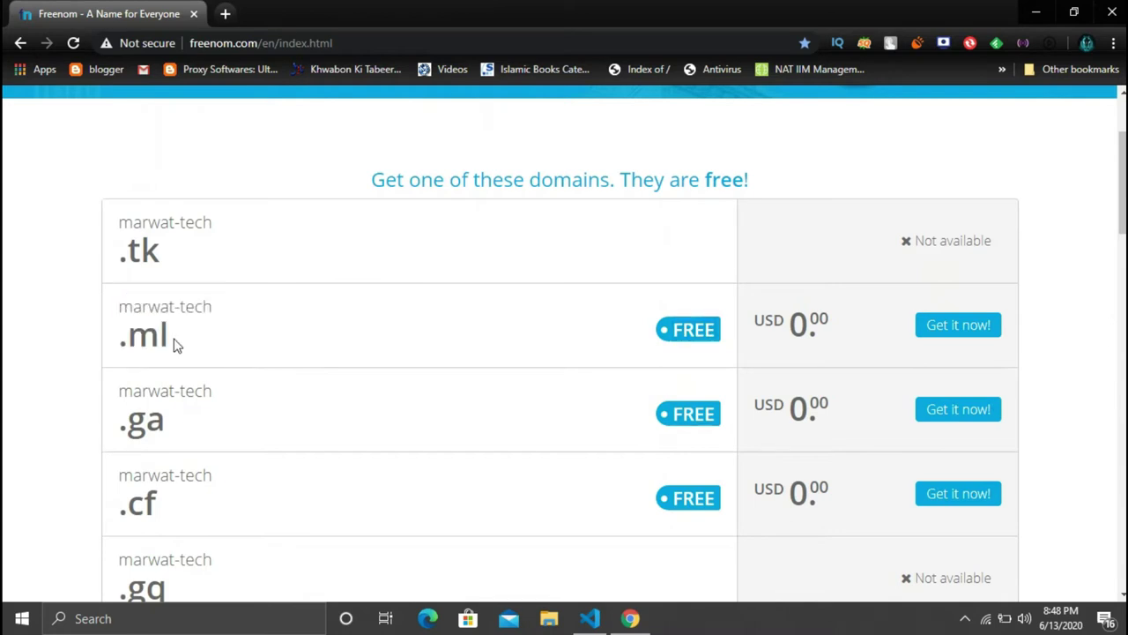
triple_click(172, 341)
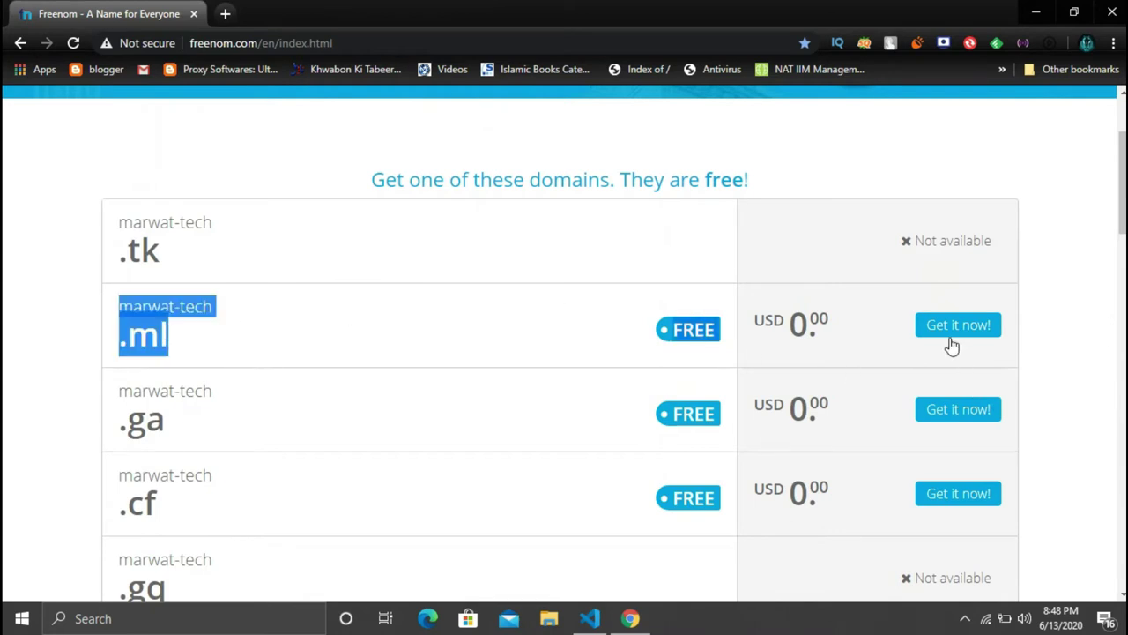
scroll(950, 344, up, 3)
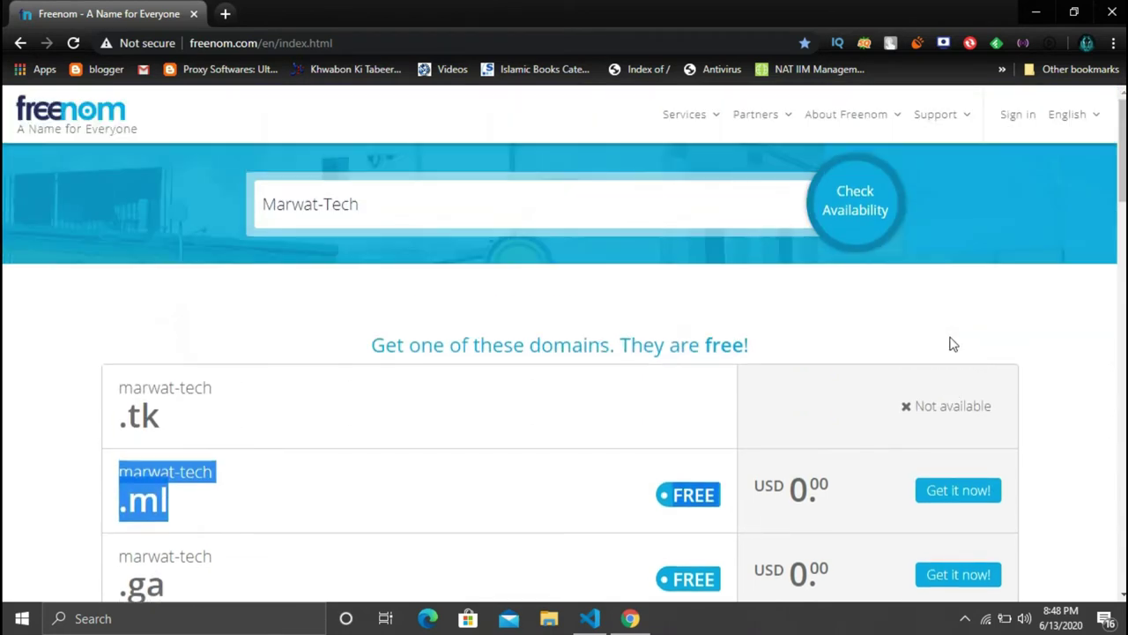
scroll(956, 362, down, 2)
click(963, 414)
click(963, 417)
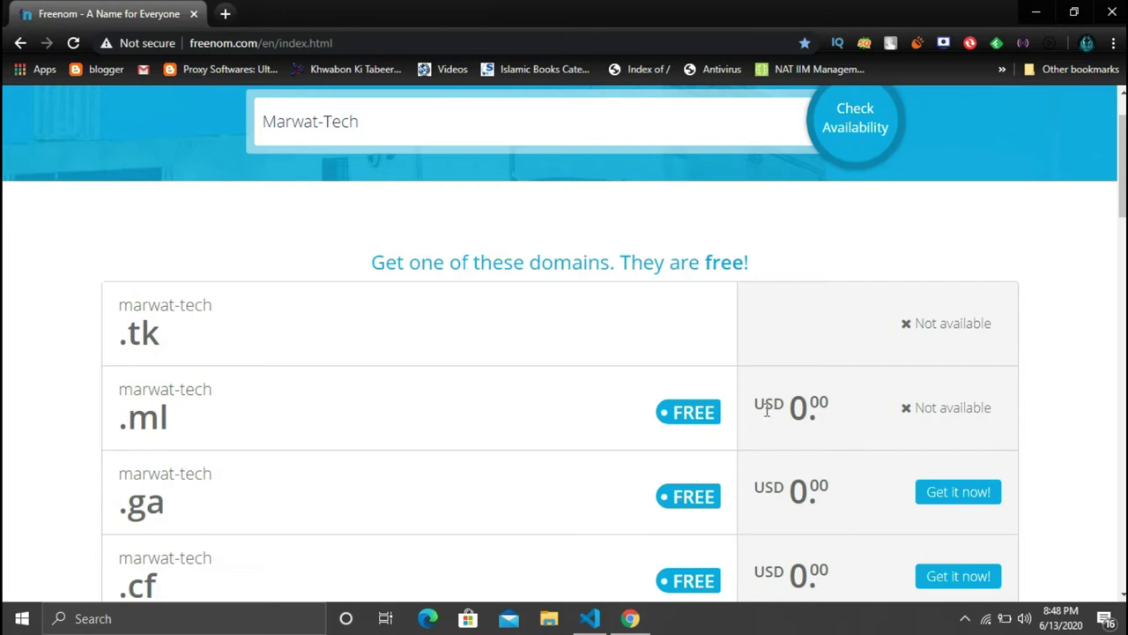
Try claiming the free marwat-tech .ga and .cf domains as well.
double_click(680, 423)
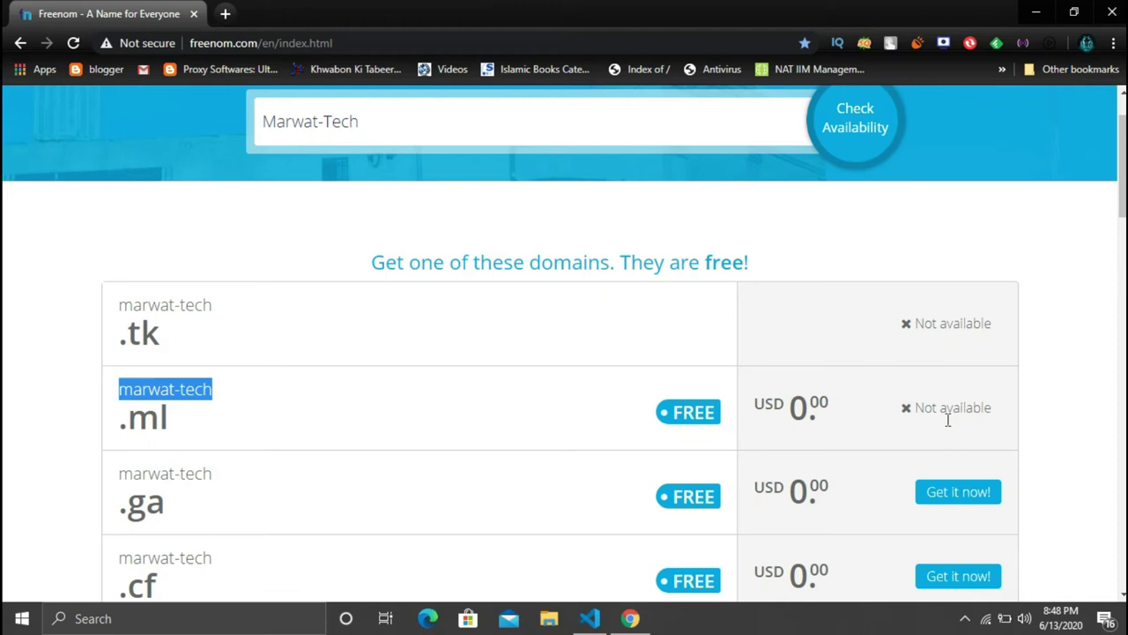
click(952, 494)
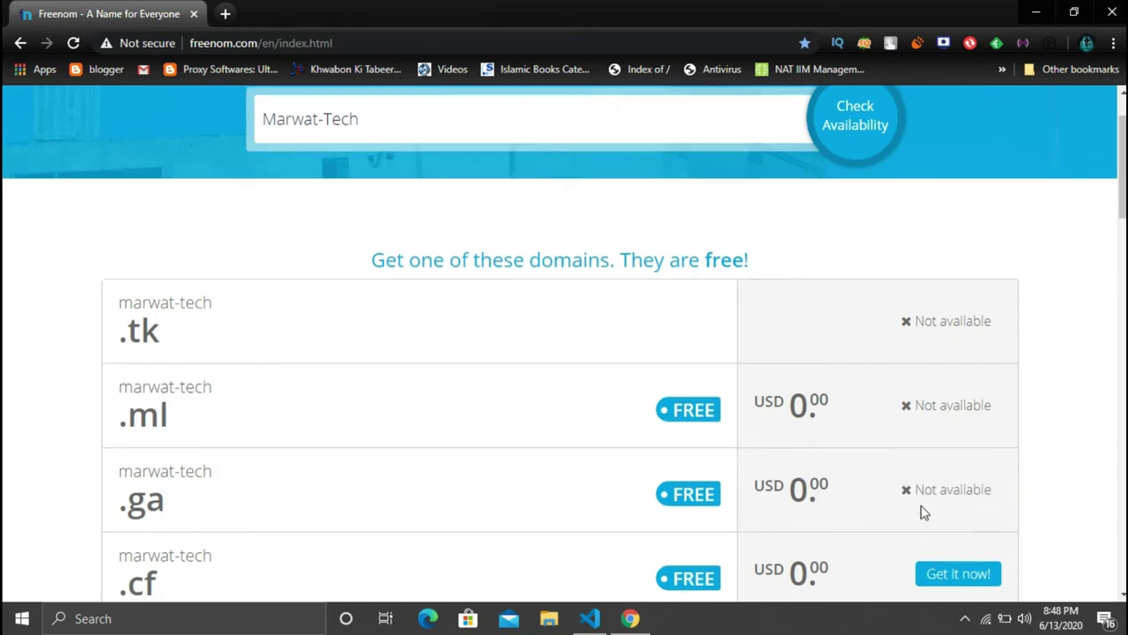
scroll(957, 498, down, 1)
click(964, 495)
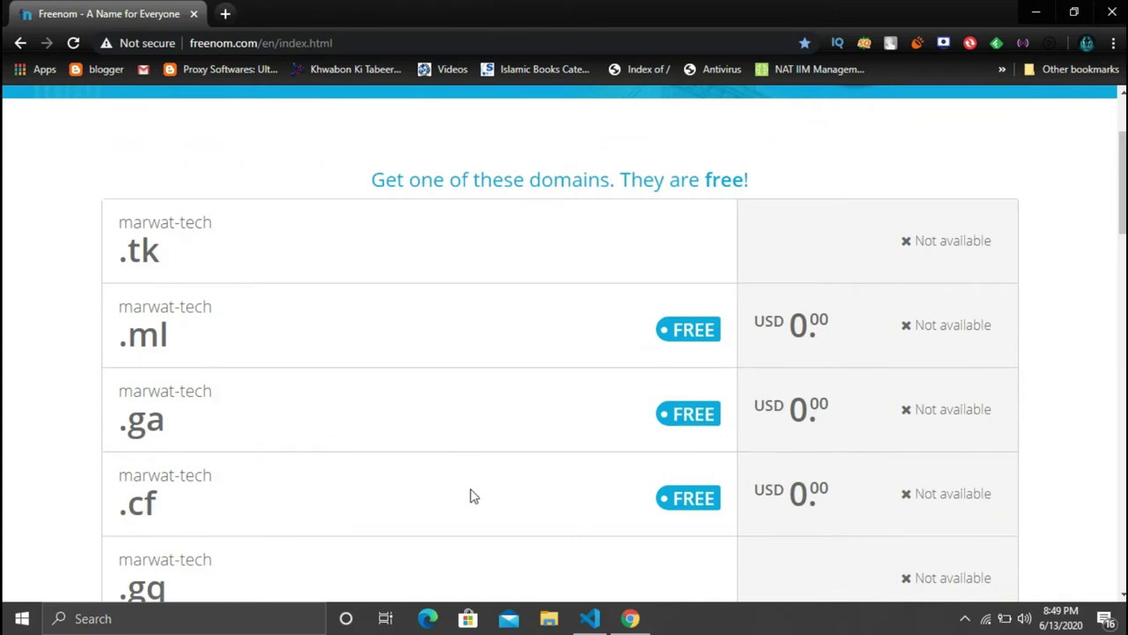
scroll(470, 496, up, 1)
scroll(469, 496, up, 2)
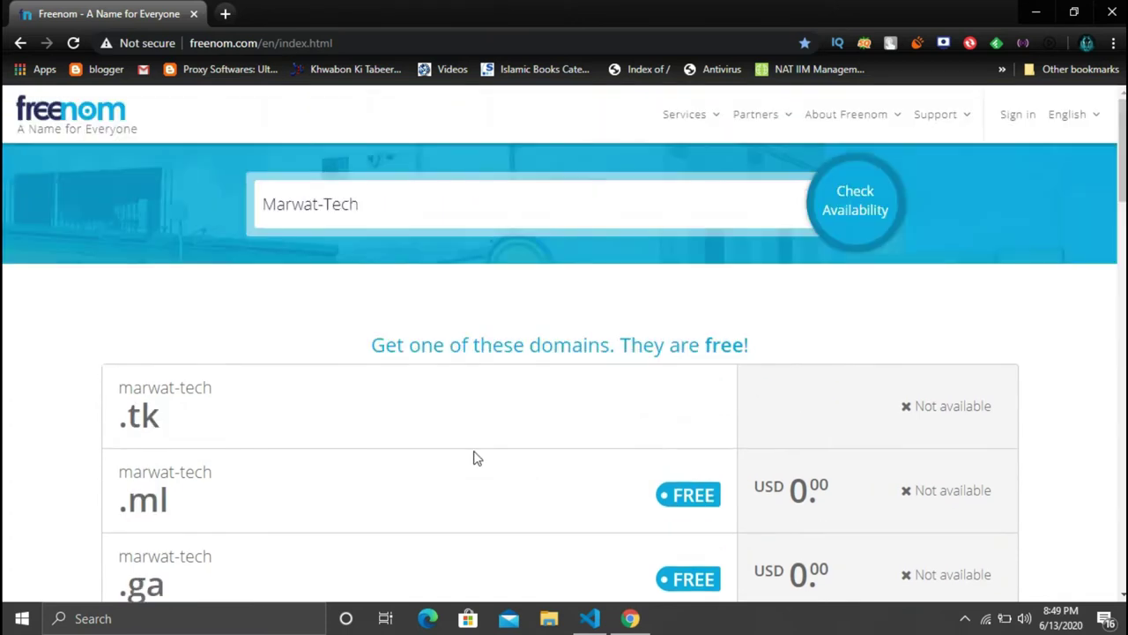
Change the search to Marwat-Tech.ml and check its availability.
click(440, 211)
click(331, 258)
text(.tk)
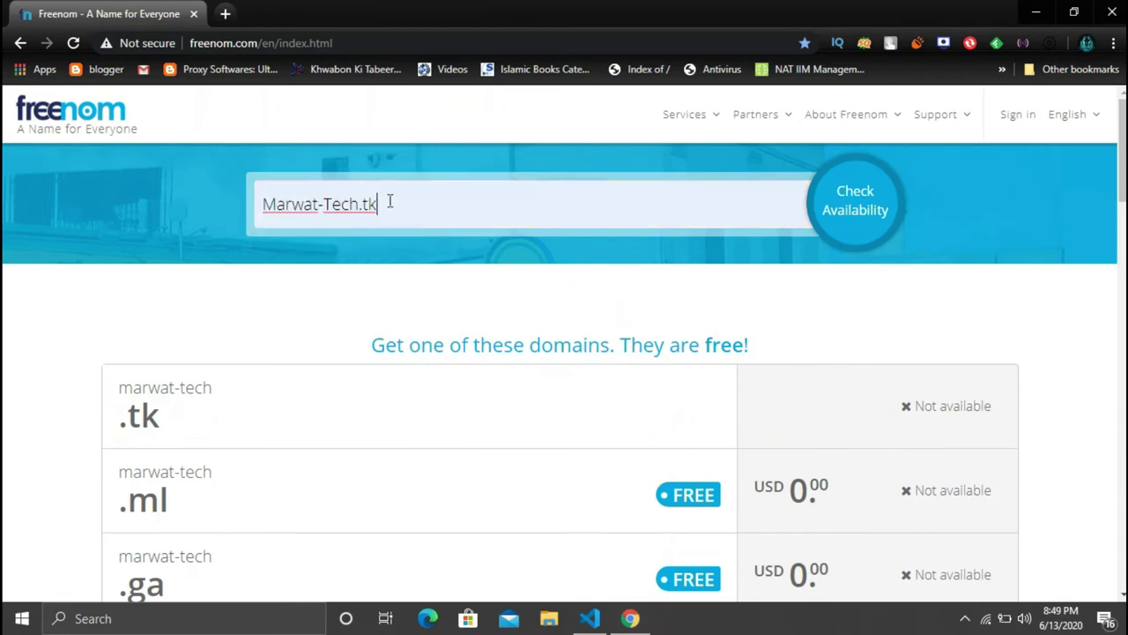
key(BackSpace)
key(BackSpace)
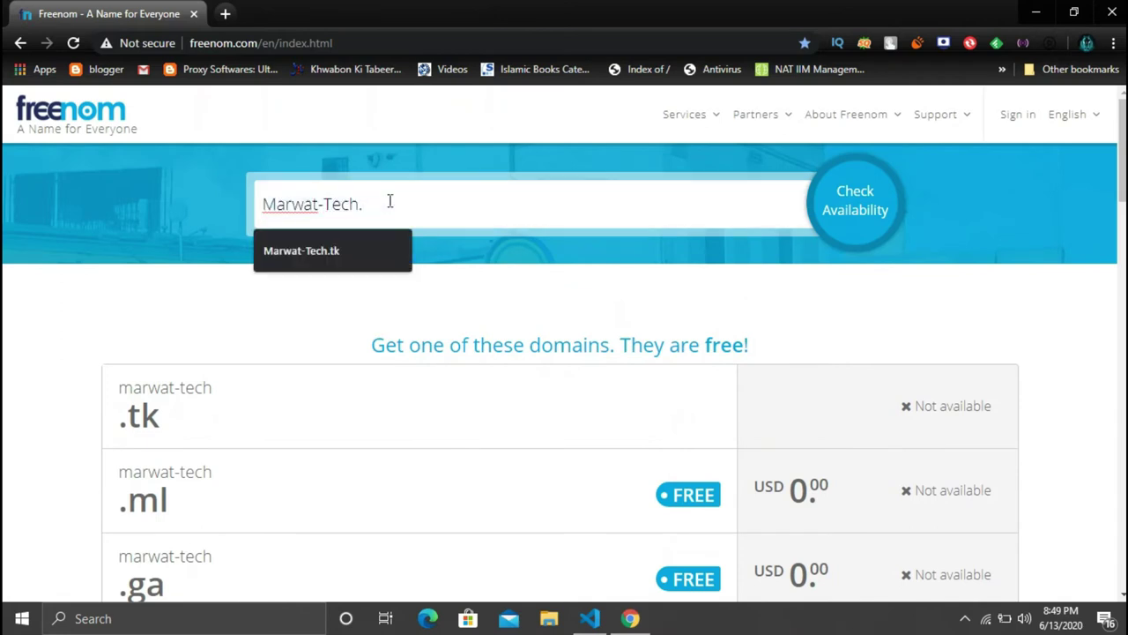
text(m)
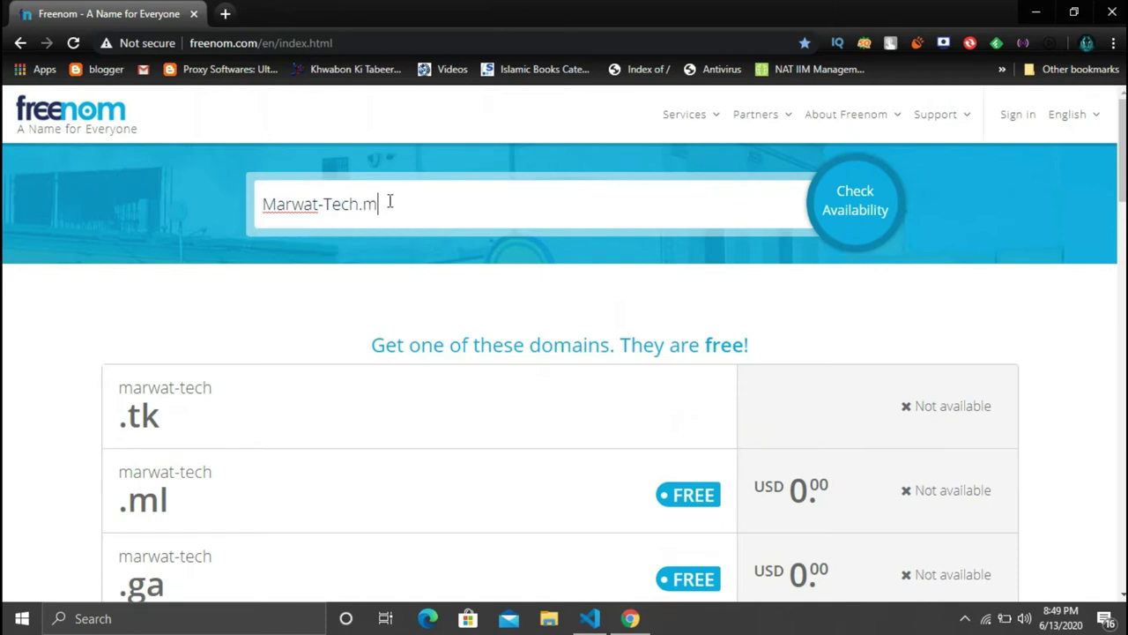
text(l)
click(843, 229)
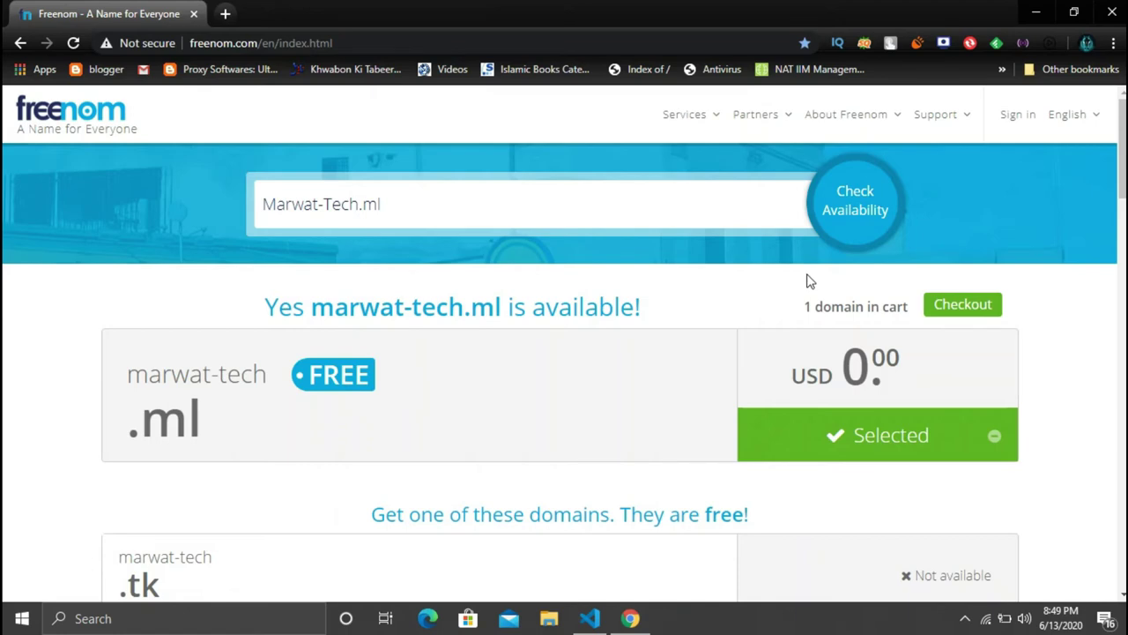
scroll(829, 267, down, 2)
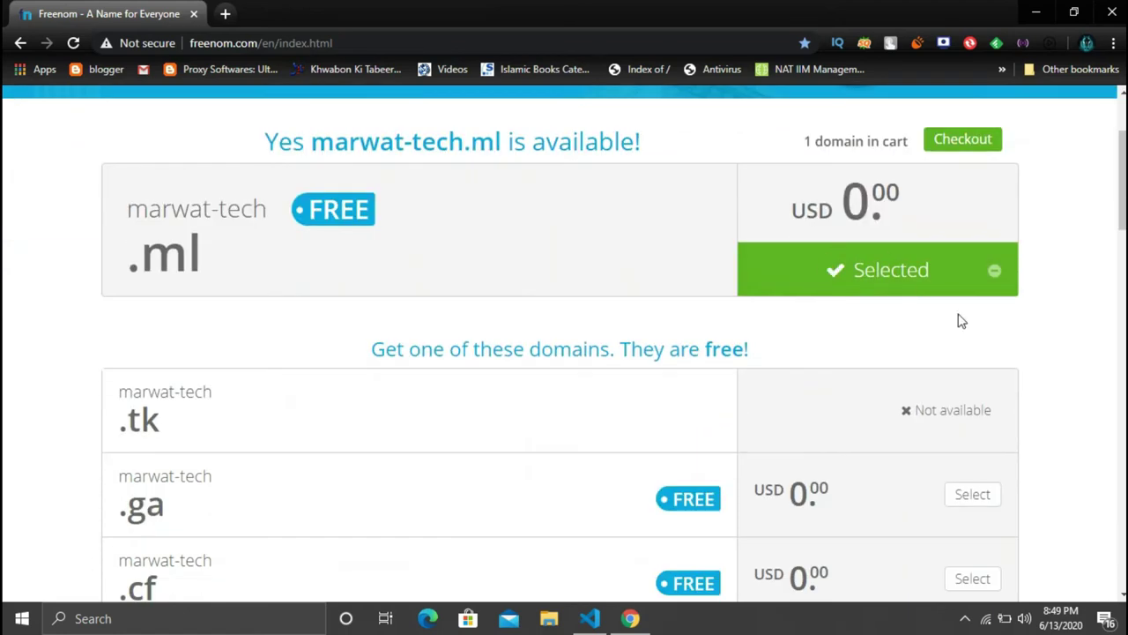
Go to checkout, hide the SEO toolbar, and set marwat-tech.ml's period to '12 Months @ FREE'.
click(961, 141)
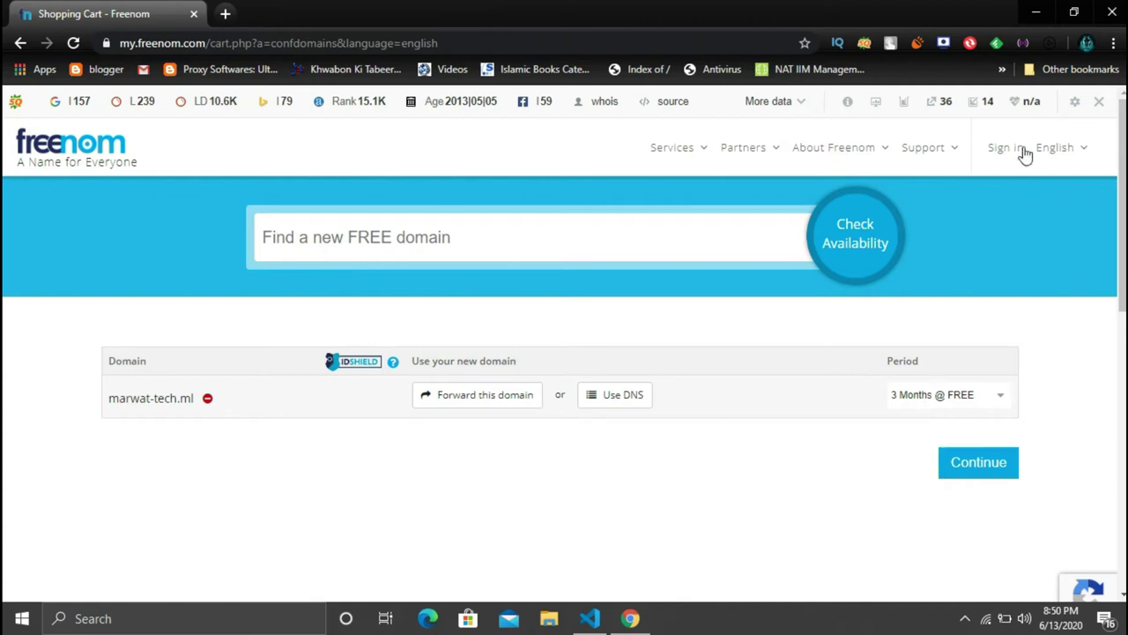
click(1106, 105)
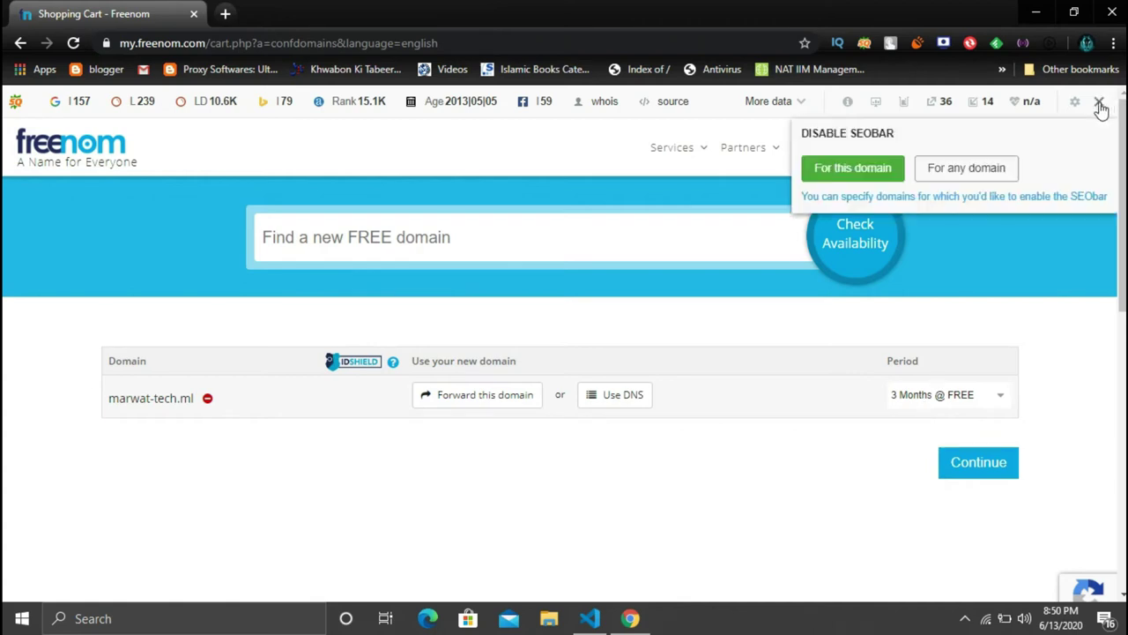
click(855, 167)
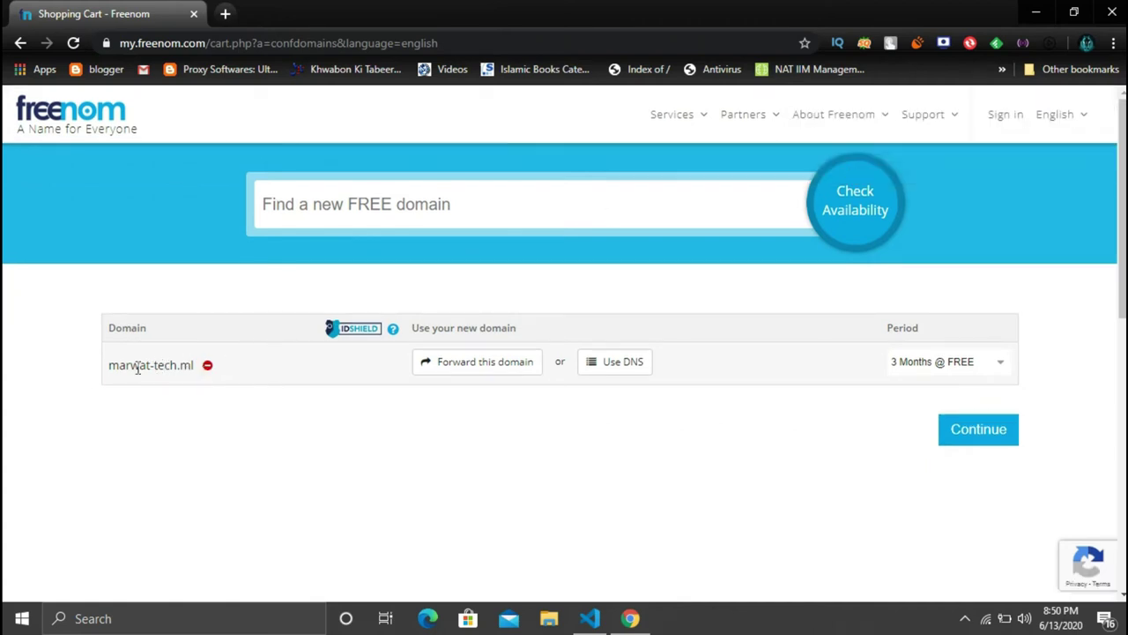
mouse_move(109, 374)
mouse_down()
mouse_move(184, 365)
mouse_move(222, 378)
mouse_up()
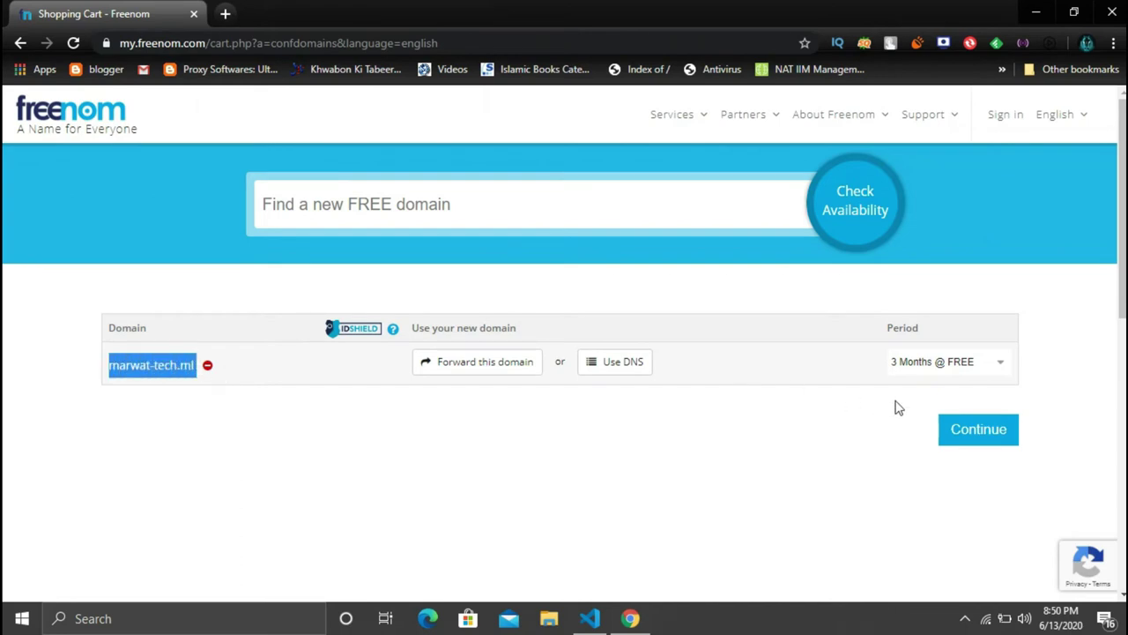
click(984, 374)
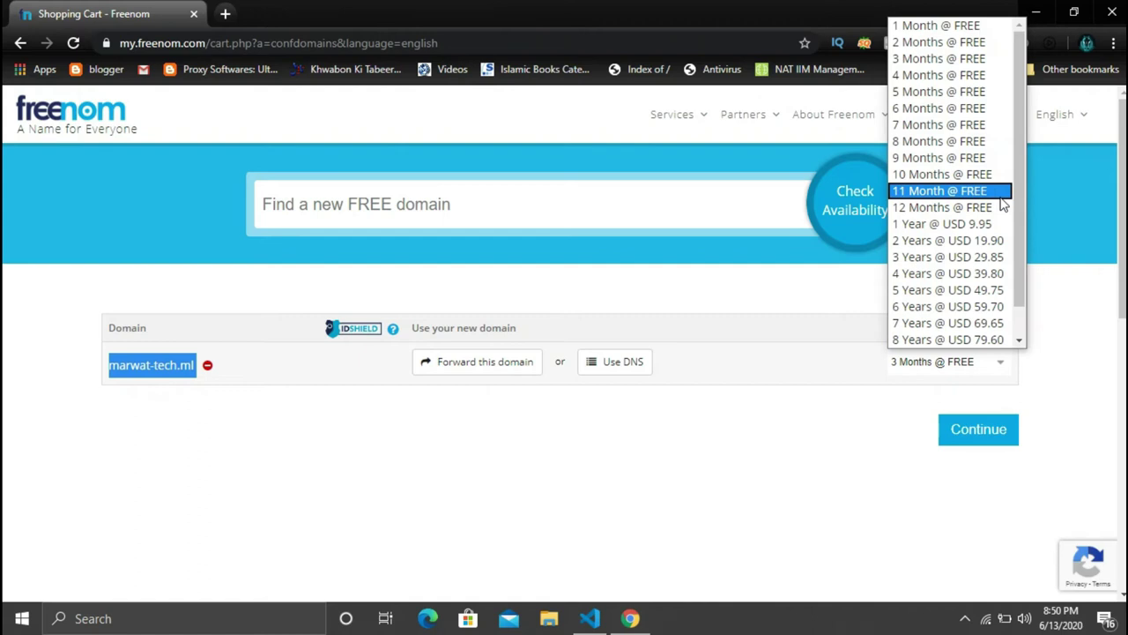
click(1004, 209)
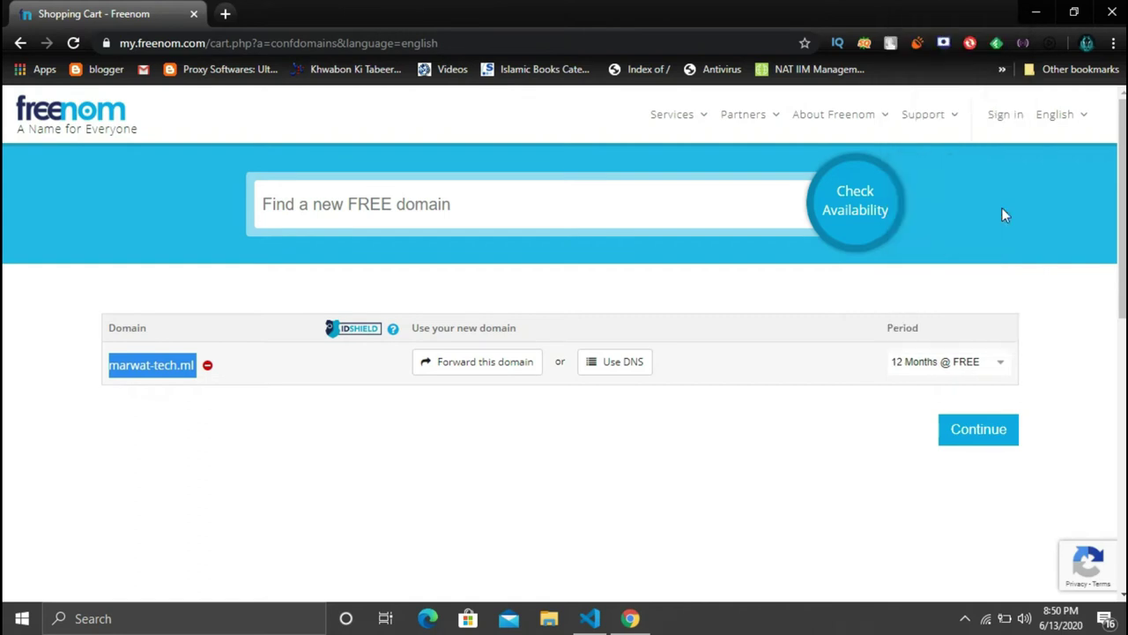
click(996, 360)
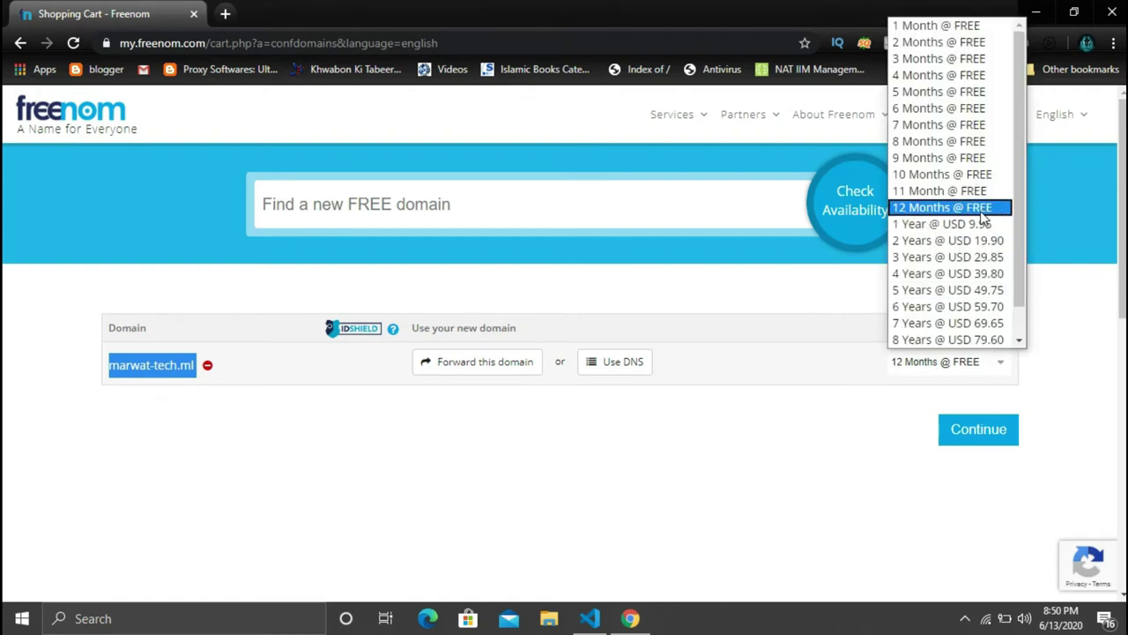
click(903, 210)
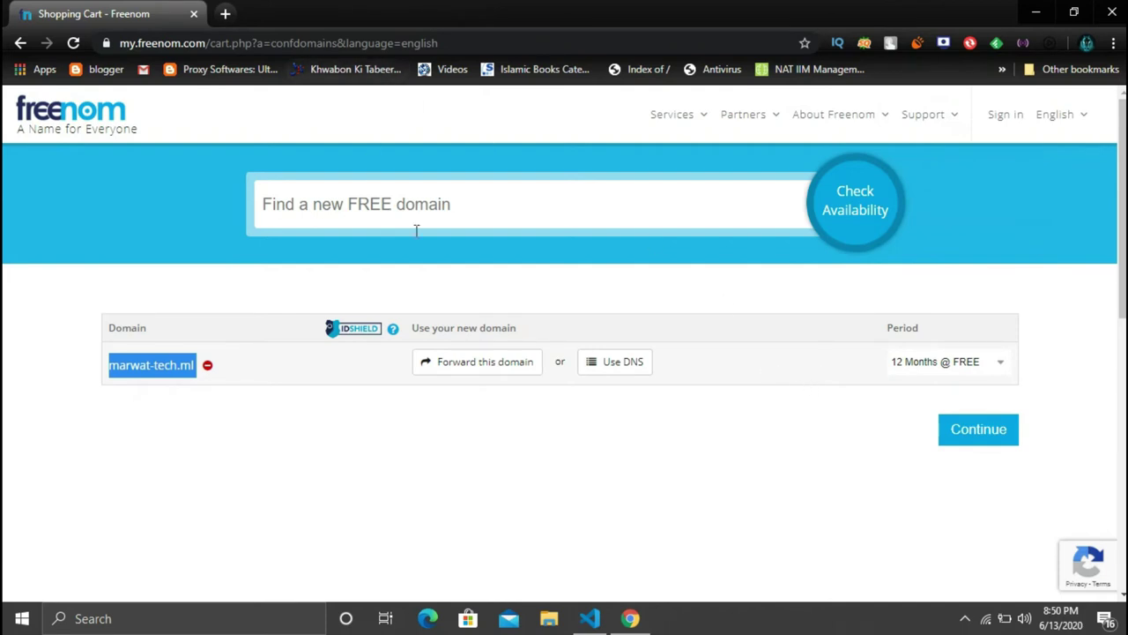
Continue to Review & Checkout and sign in with the second Google account.
click(985, 434)
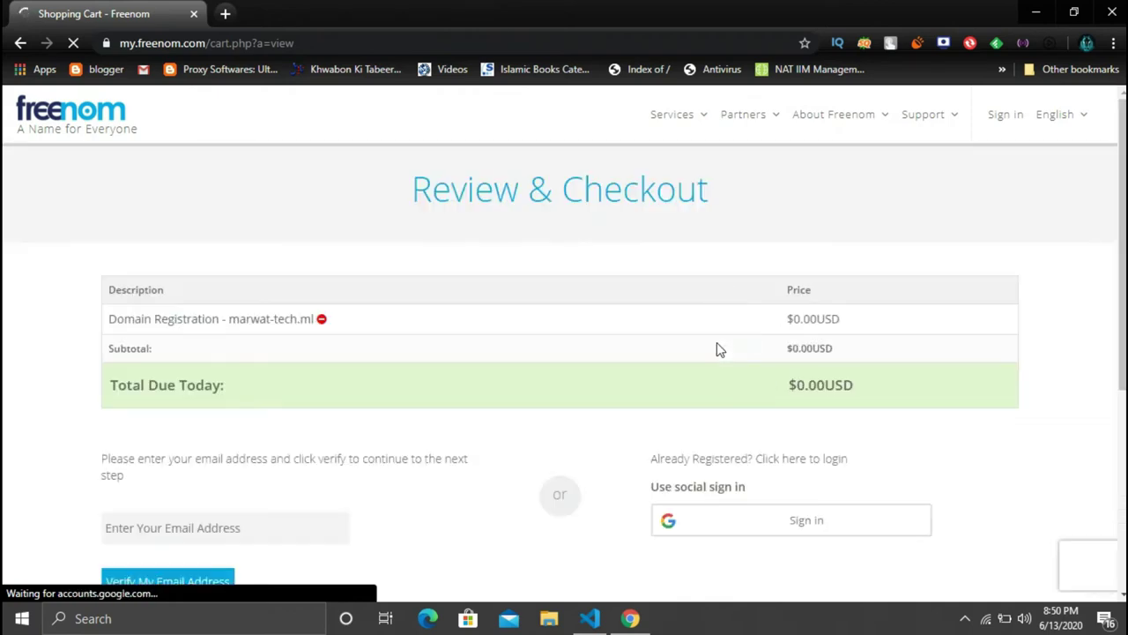
scroll(717, 344, down, 2)
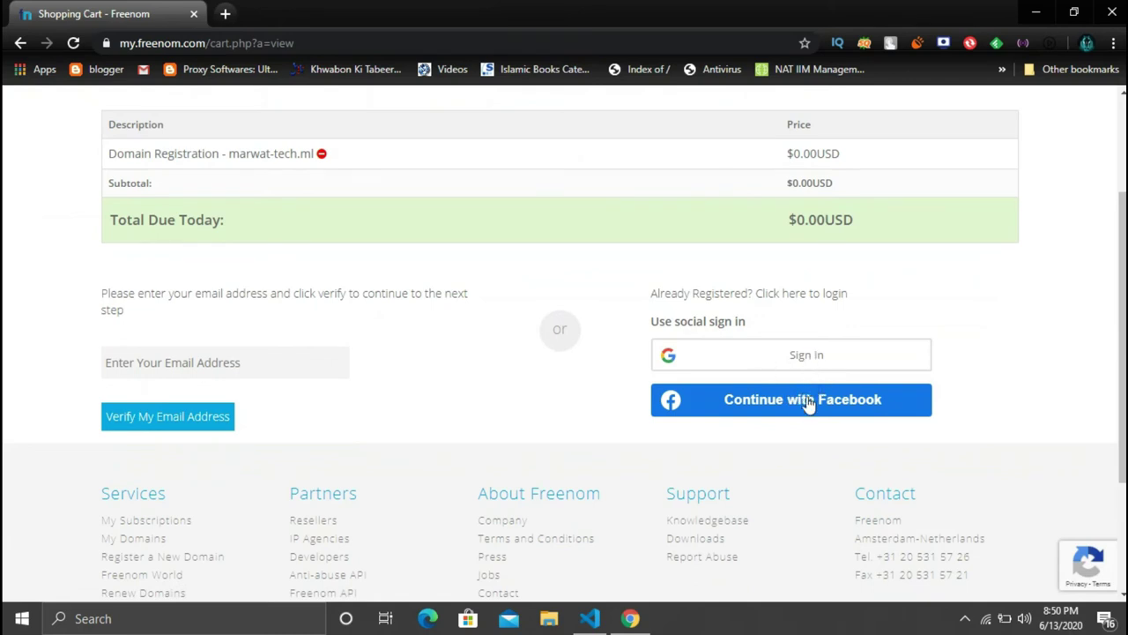
click(807, 356)
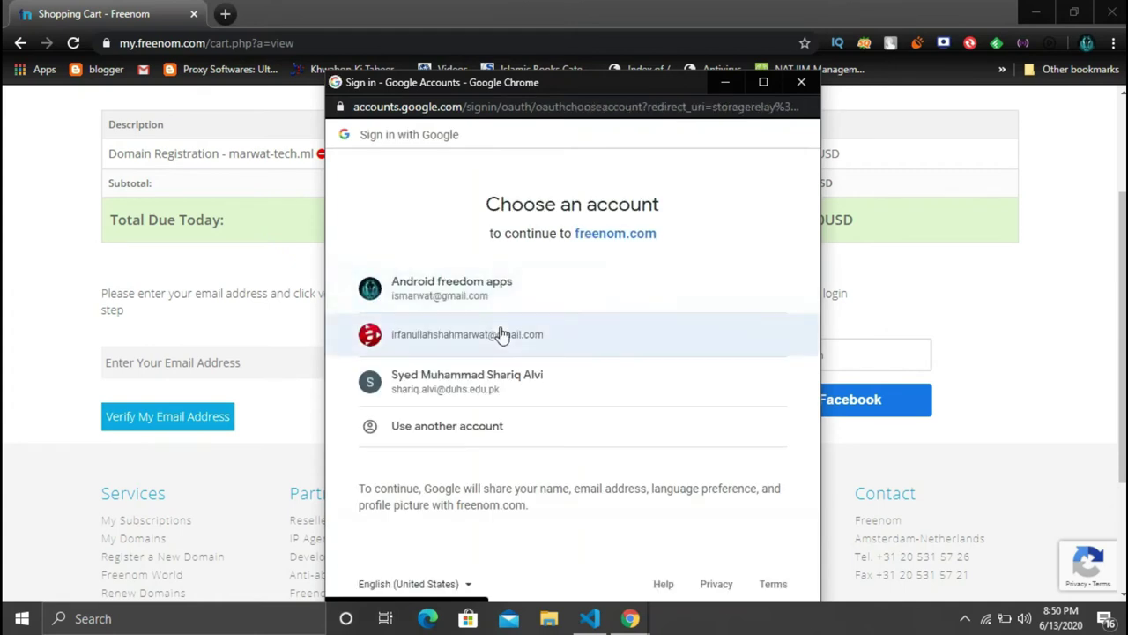
click(501, 335)
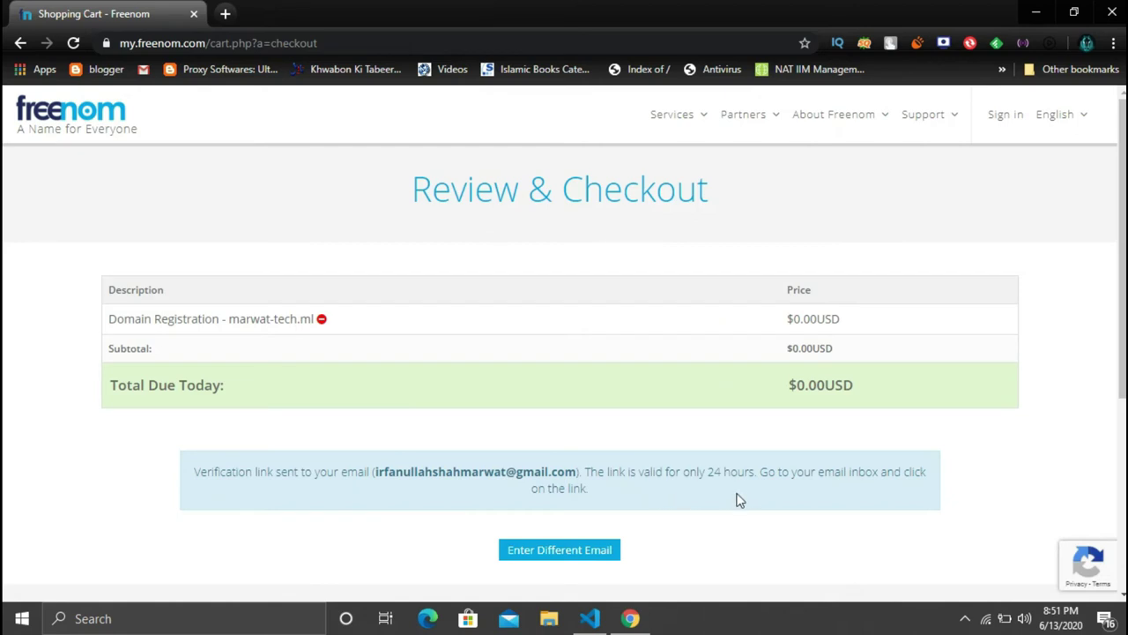
Open the Freenom Email Verification message in Gmail in a new tab.
click(225, 14)
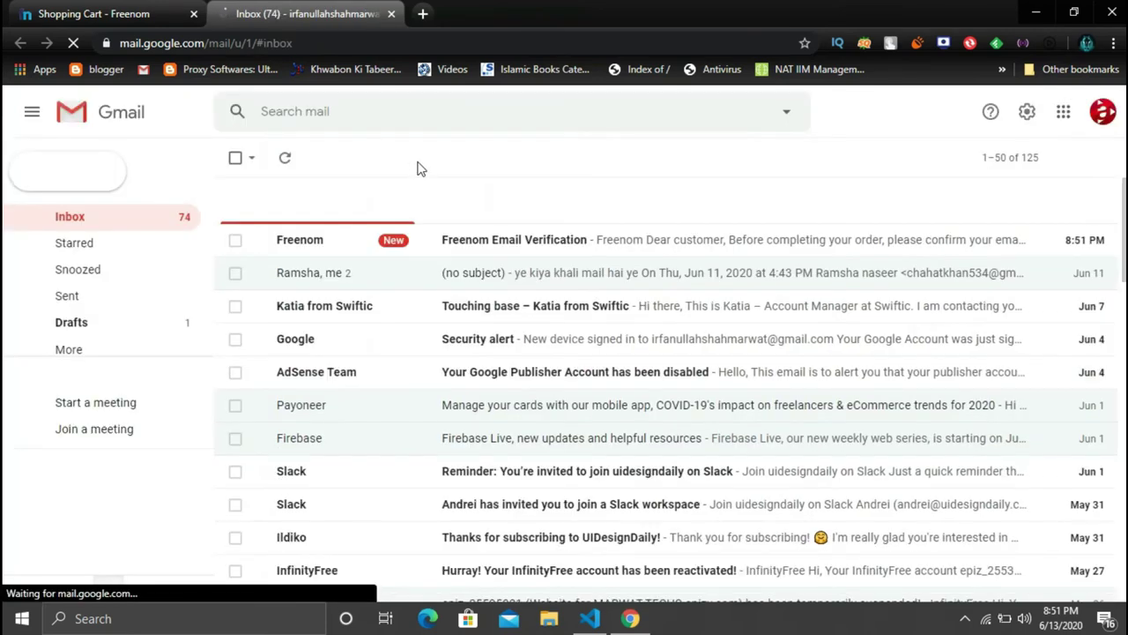
click(457, 255)
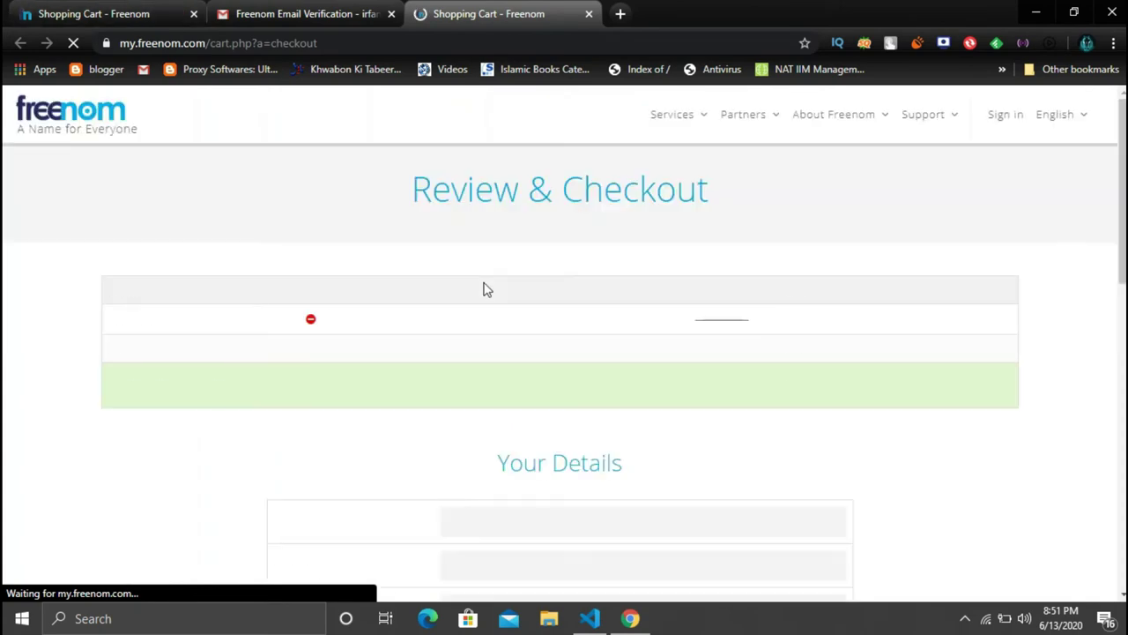
Autofill the checkout details with the saved Karachi address and phone number.
scroll(507, 328, down, 3)
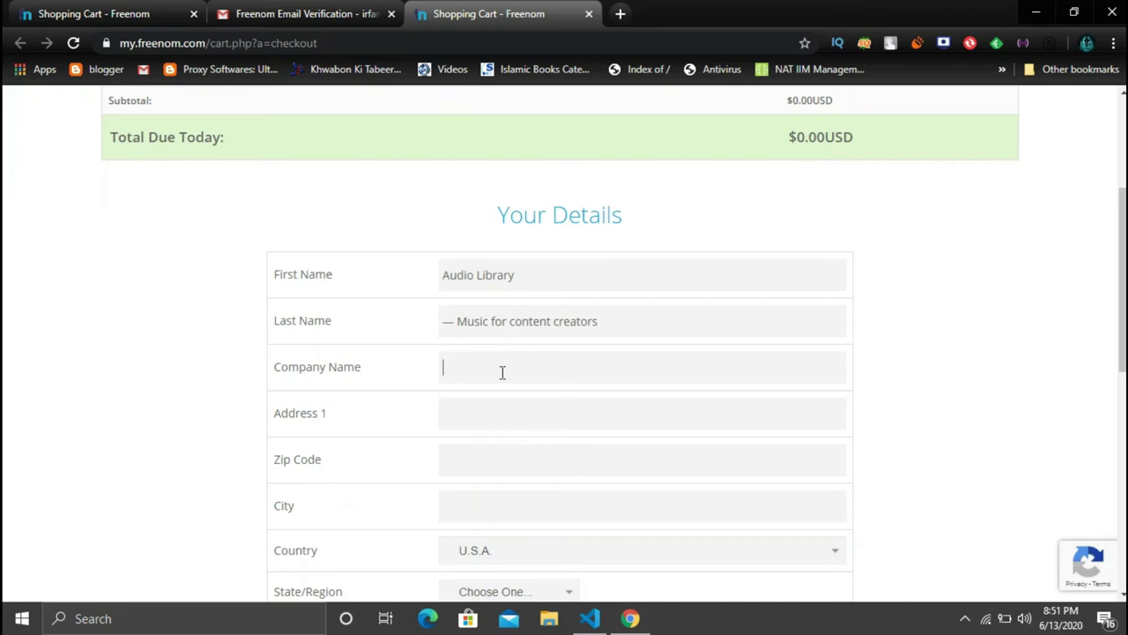
click(492, 419)
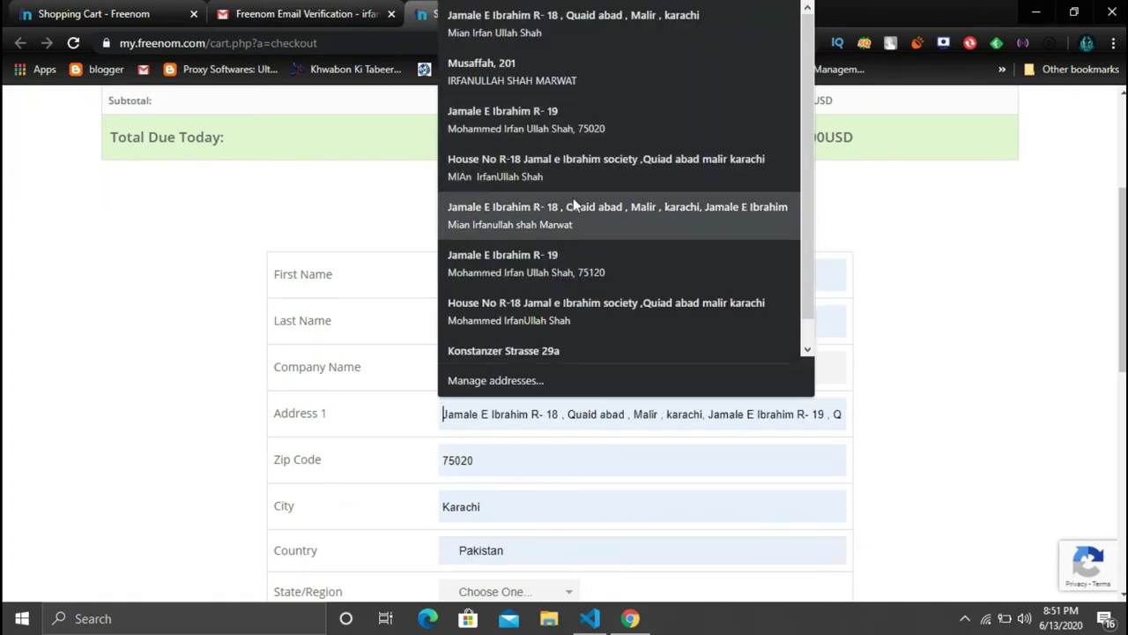
click(573, 208)
scroll(623, 403, down, 3)
click(504, 394)
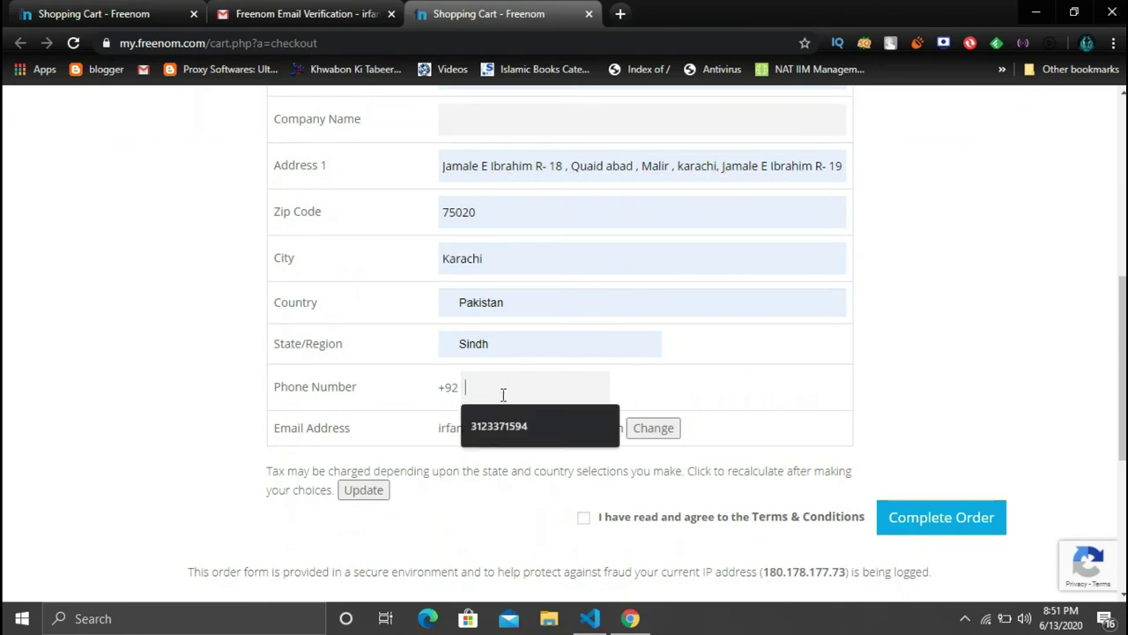
click(501, 426)
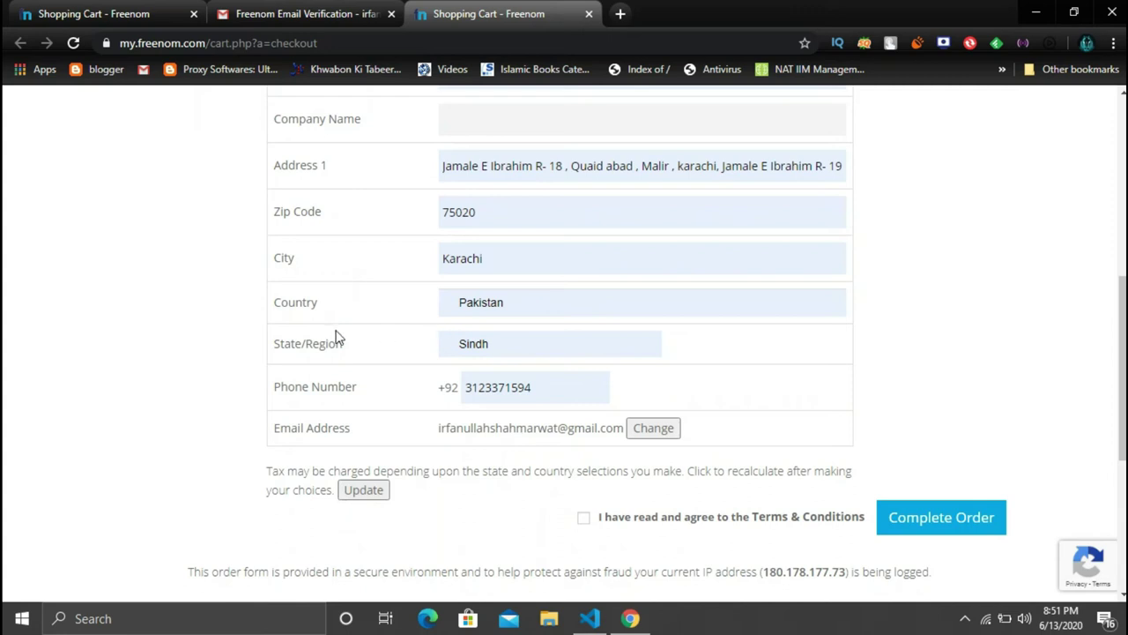
scroll(335, 337, up, 4)
scroll(485, 398, down, 2)
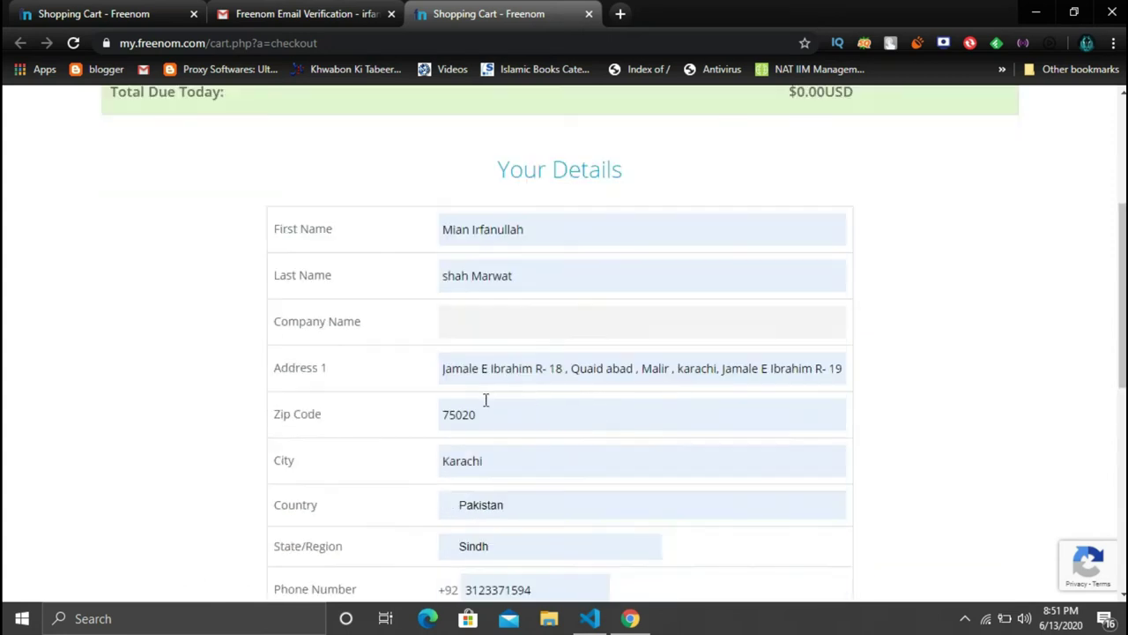
scroll(432, 466, down, 2)
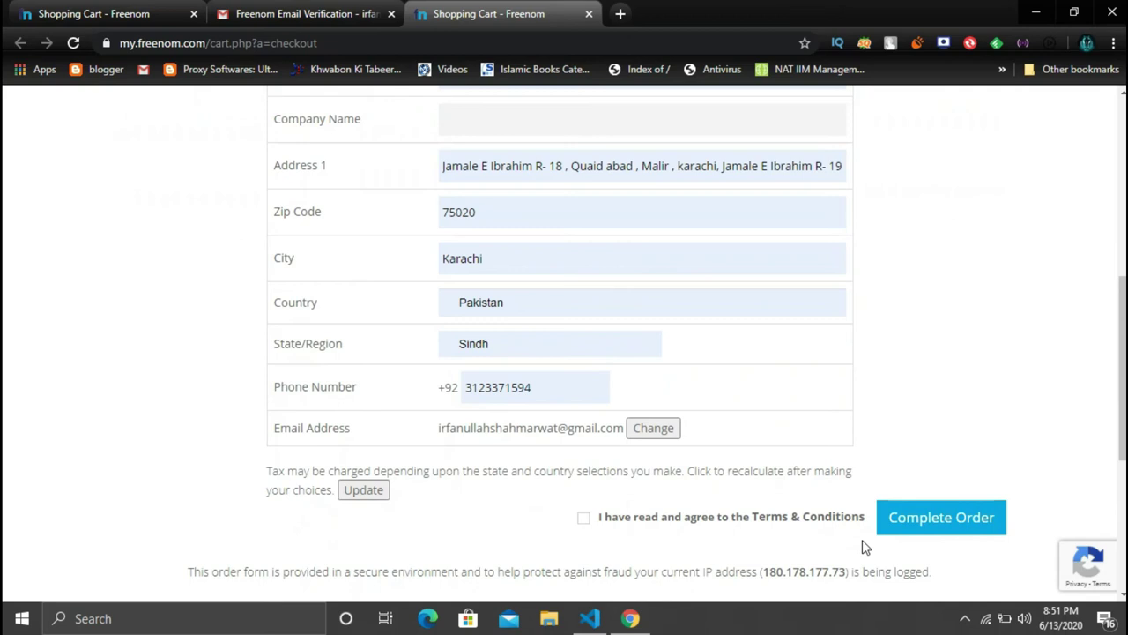
Dismiss the terms warning, accept the Terms & Conditions, and resubmit with Complete Order.
click(916, 529)
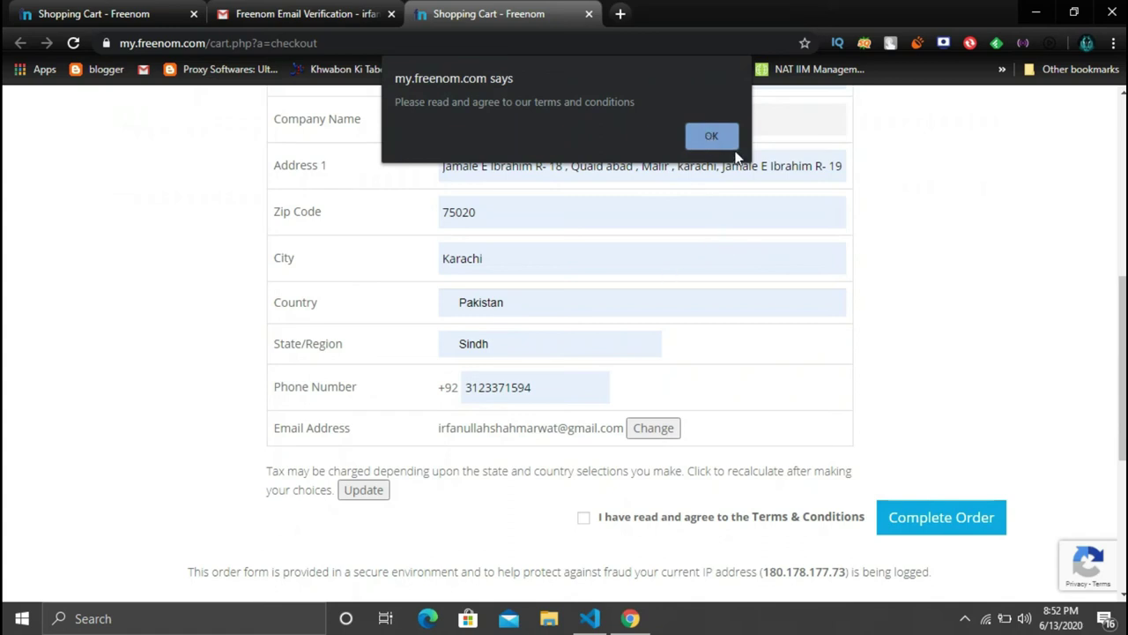
click(713, 139)
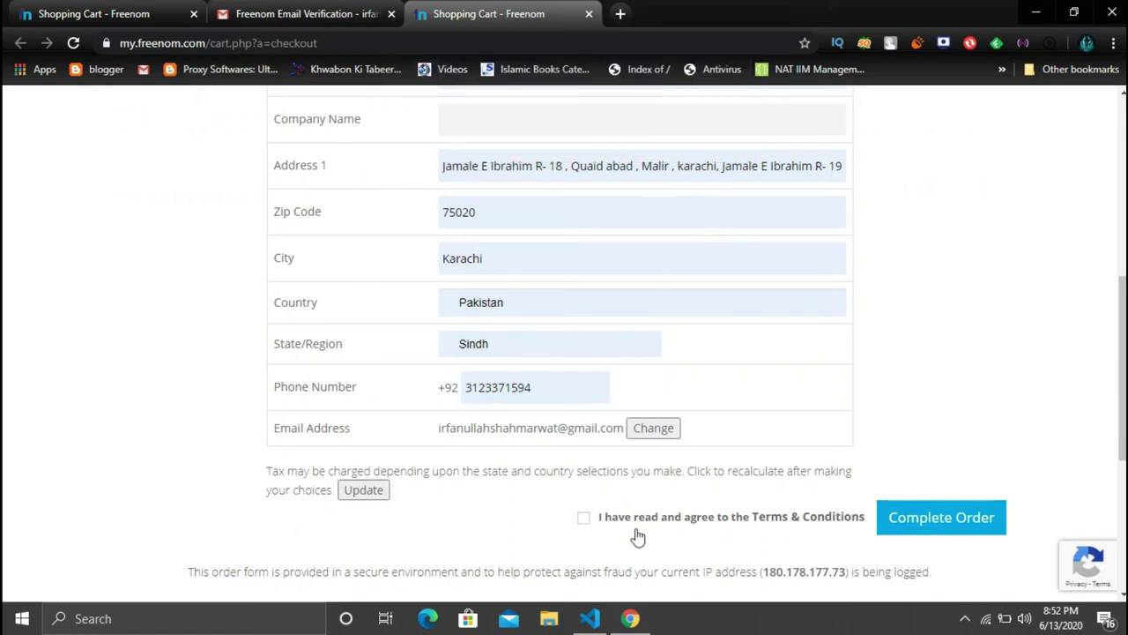
click(584, 517)
click(914, 523)
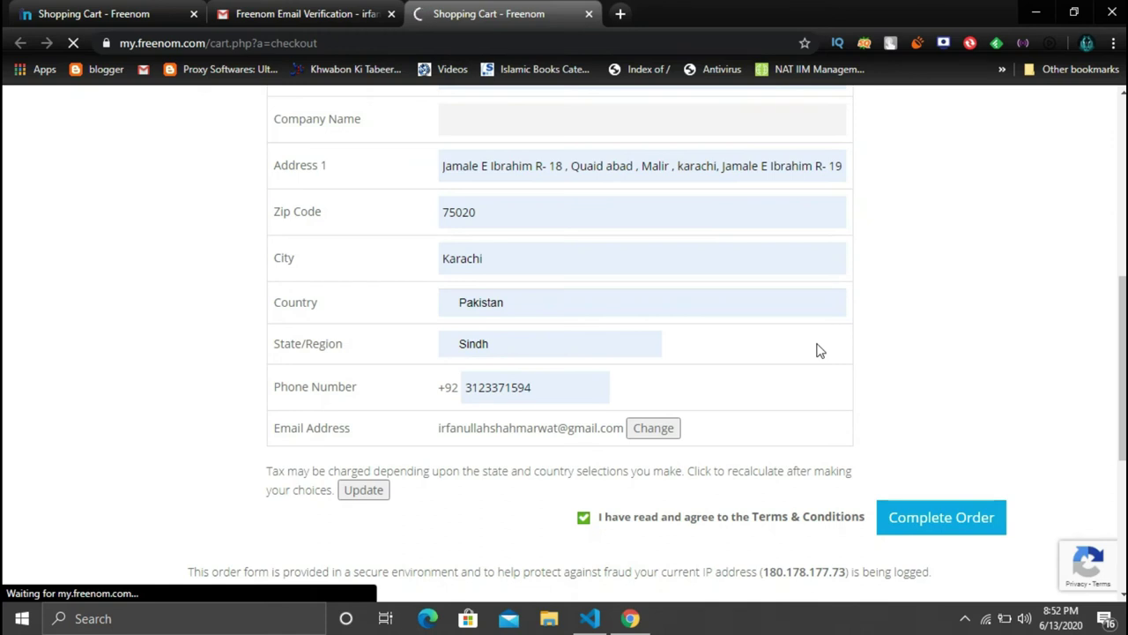
scroll(816, 351, up, 2)
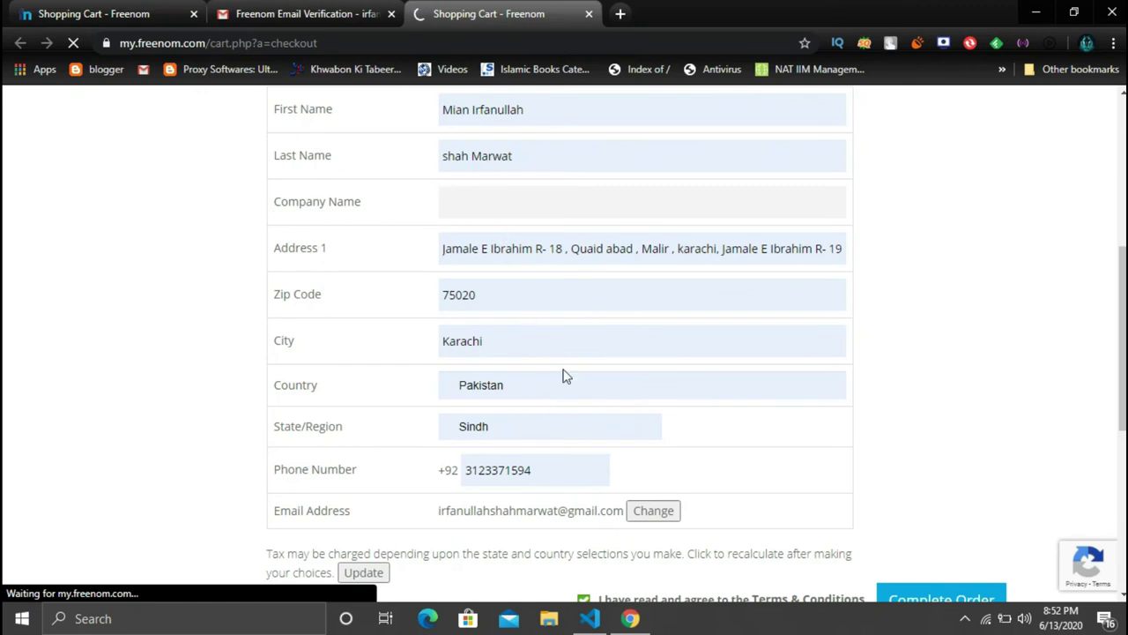
scroll(665, 405, up, 3)
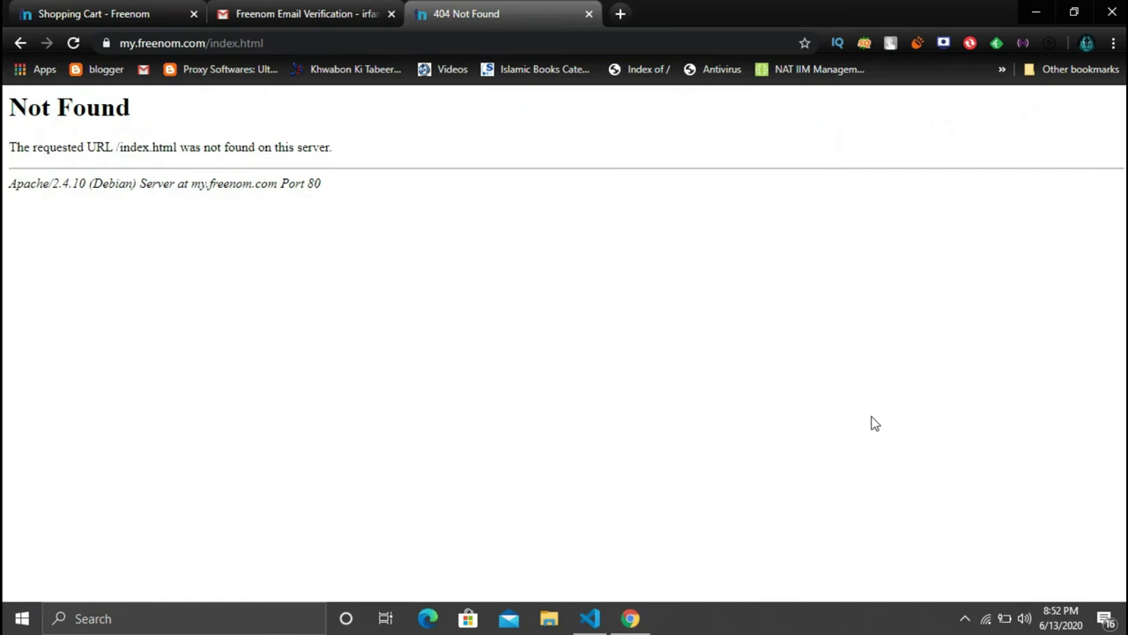
Reload the Not Found page, then go back to the checkout page.
click(73, 44)
click(19, 43)
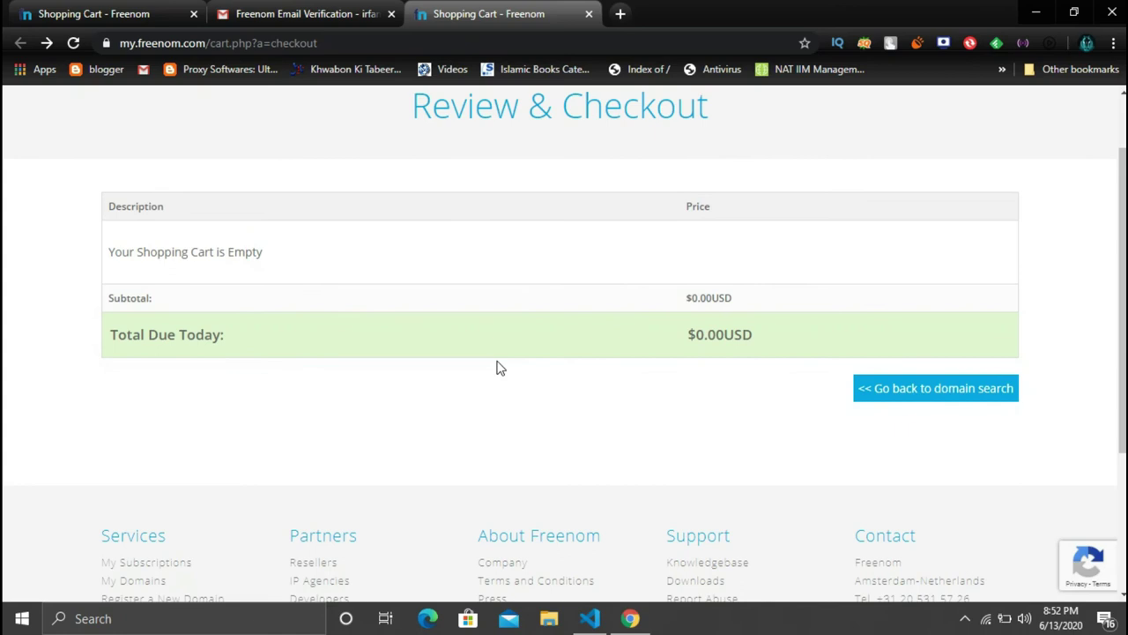
scroll(498, 369, up, 1)
scroll(650, 361, down, 4)
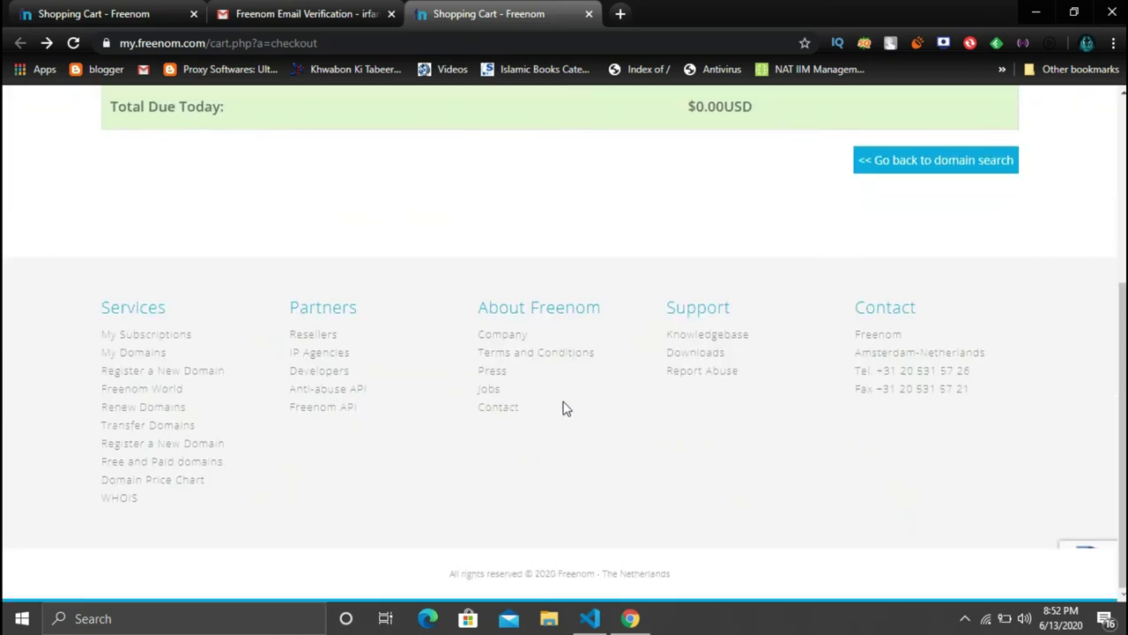
Open My Domains from the footer and log in with the second Google account.
click(126, 360)
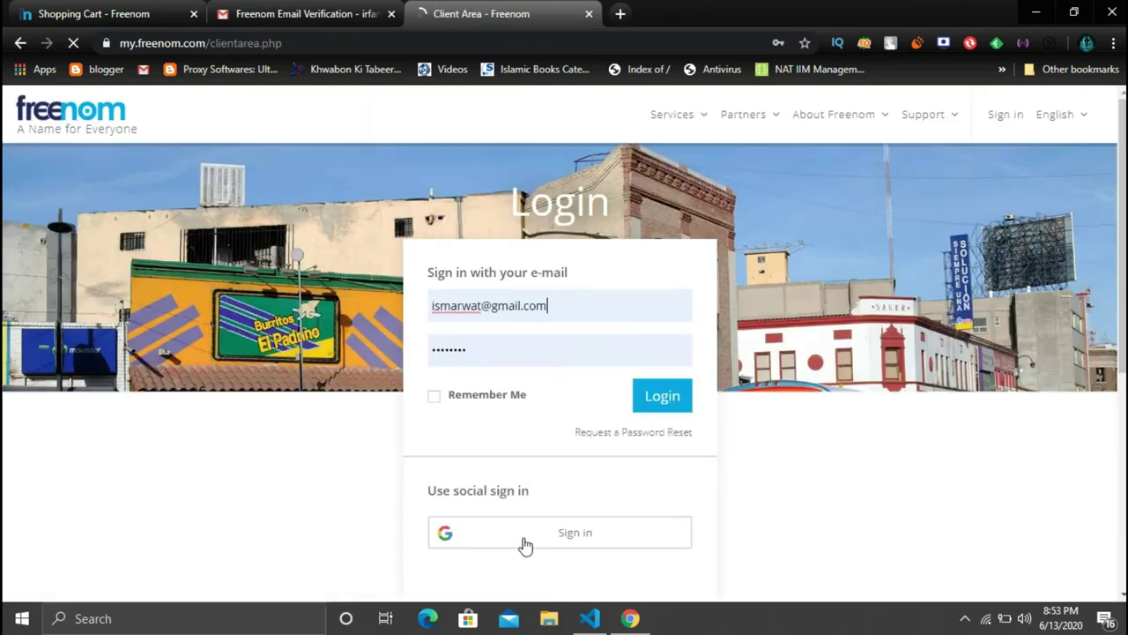
click(527, 540)
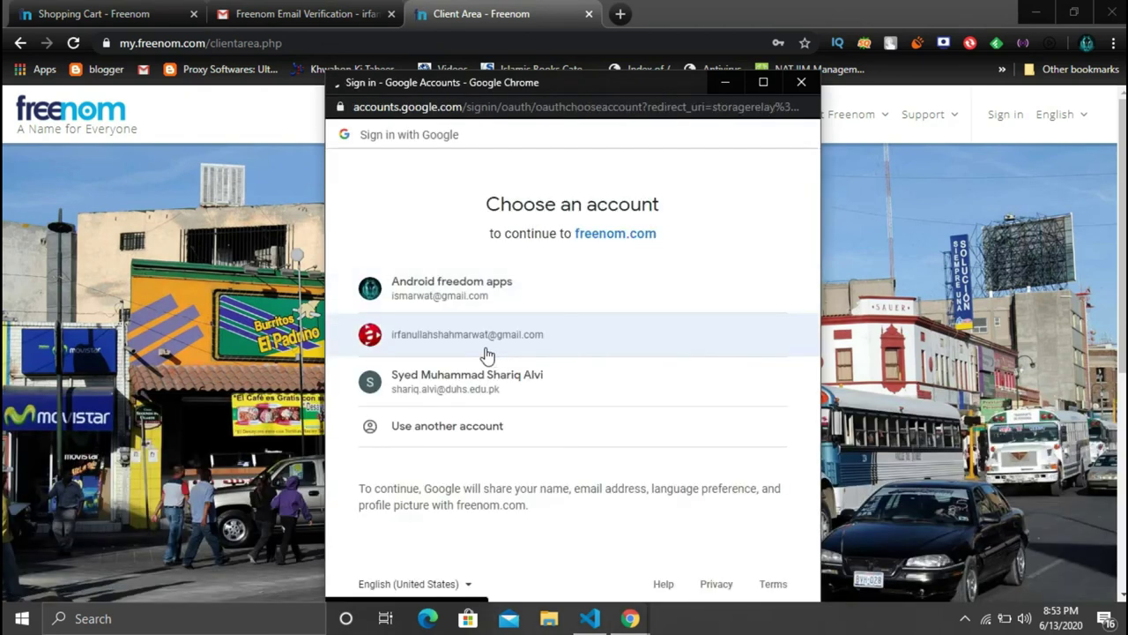
click(488, 352)
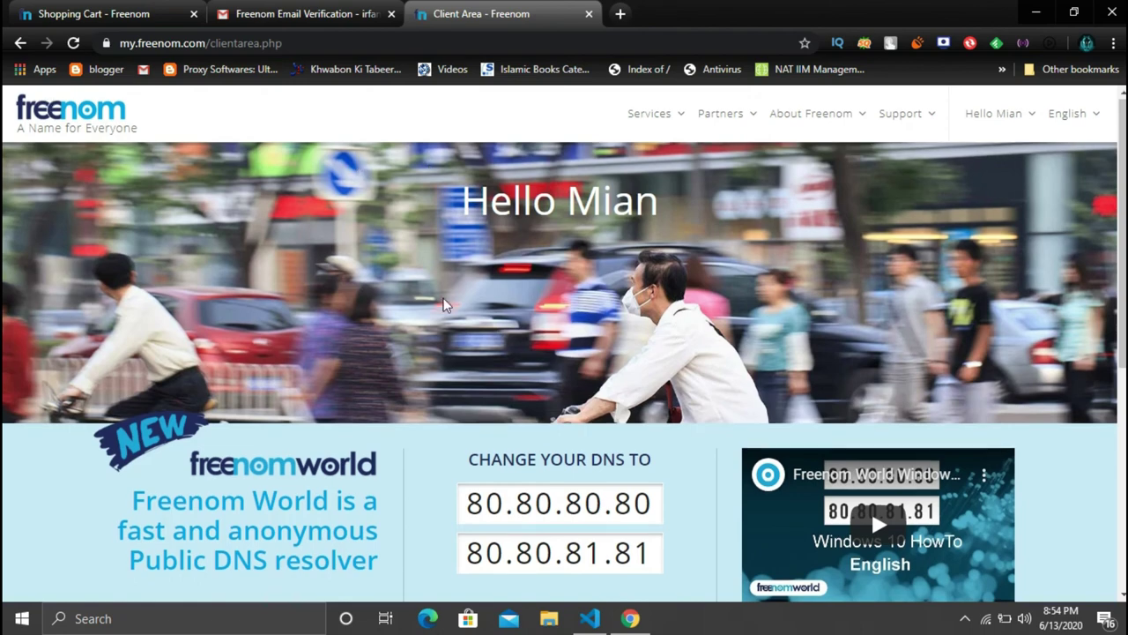
View marwat-tech.ml in My Domains and highlight its 2021-06-14 expiry date.
scroll(445, 304, down, 4)
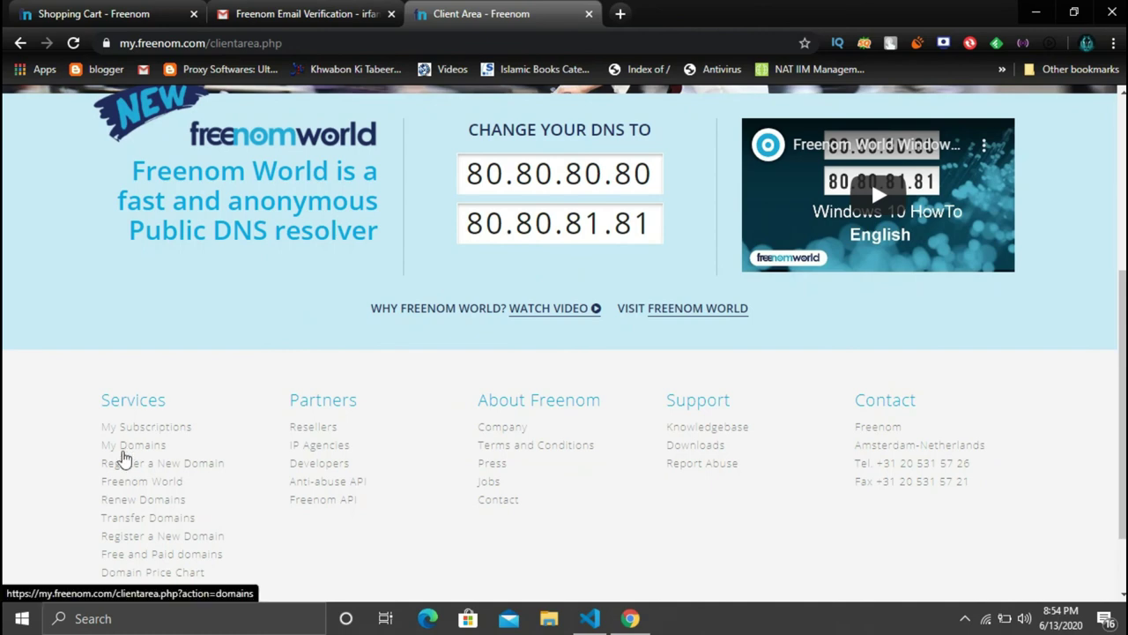
click(124, 459)
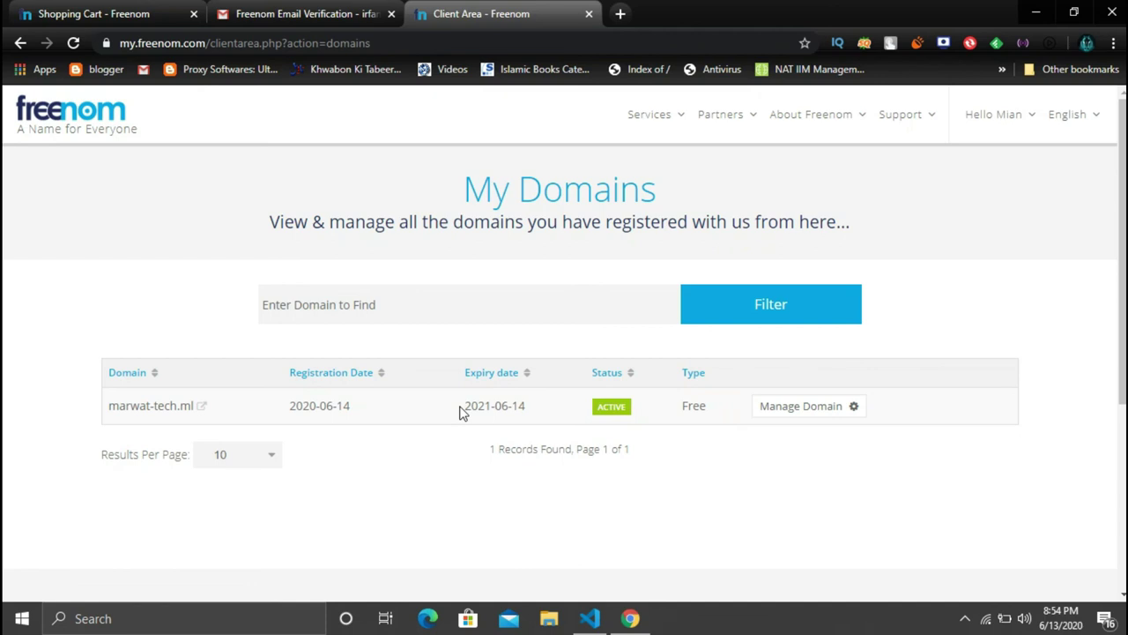
drag(463, 408, 526, 413)
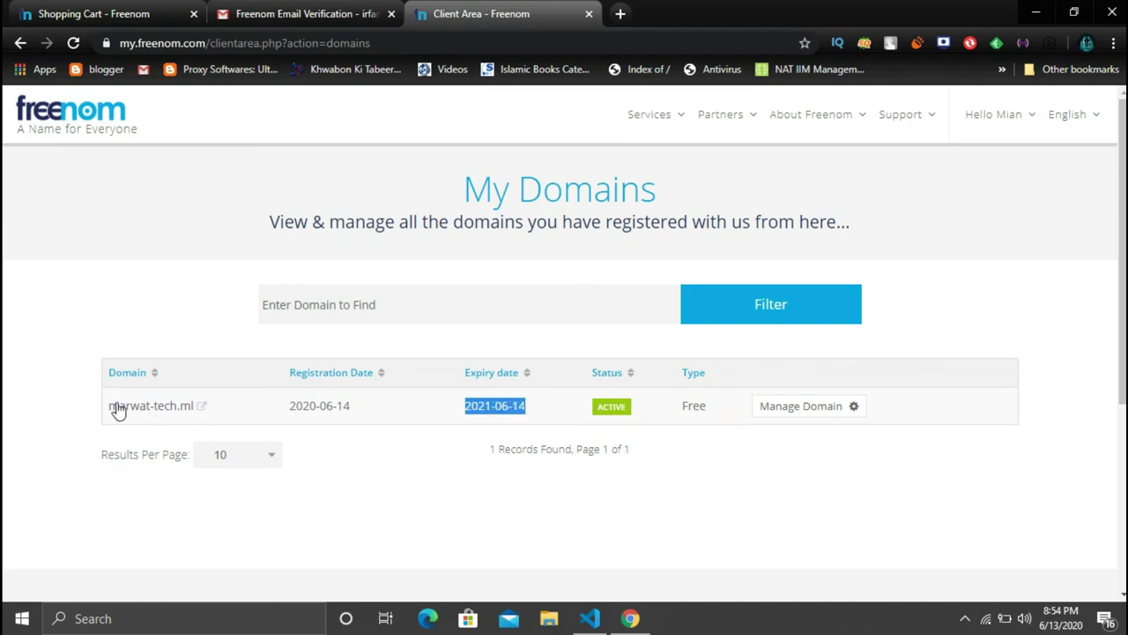